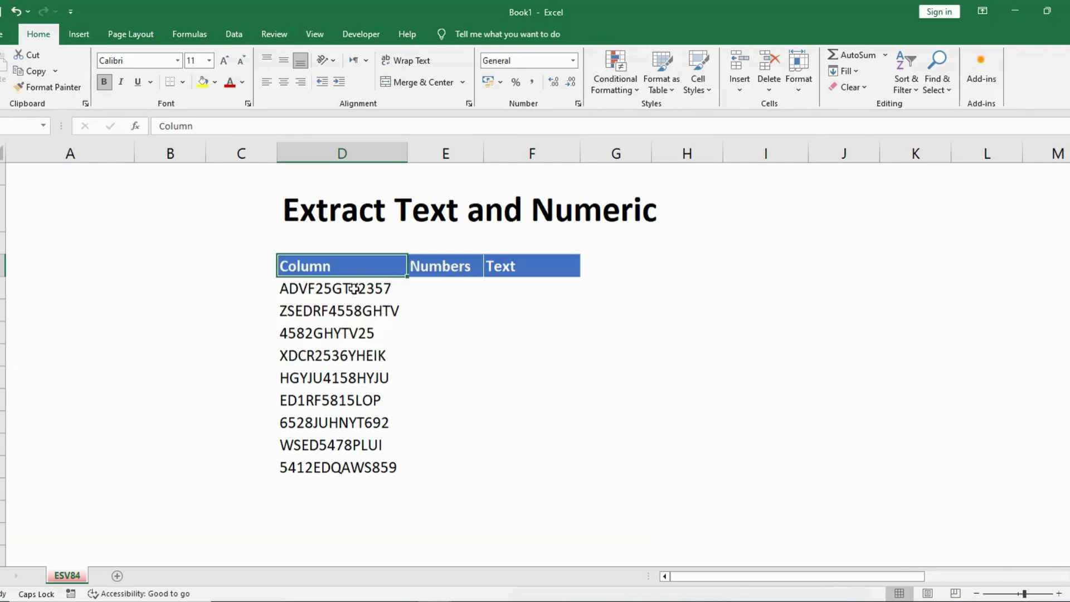
Review the nine mixed codes beside the empty Numbers and Text columns, then bring up the Data ribbon
left_click(502, 342)
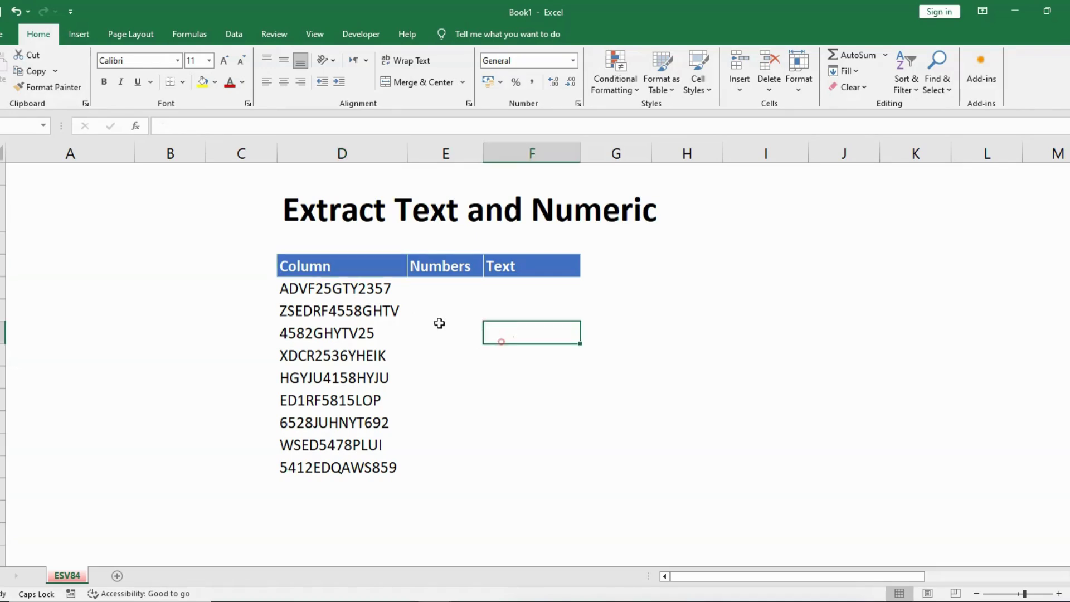
left_click(323, 266)
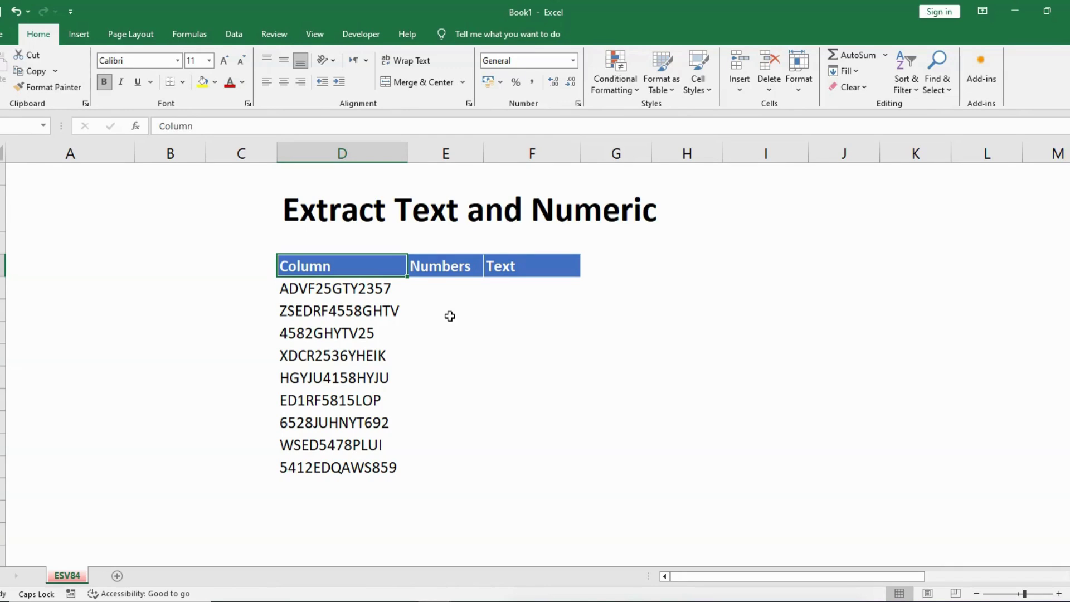
left_click(330, 289)
left_click(441, 289)
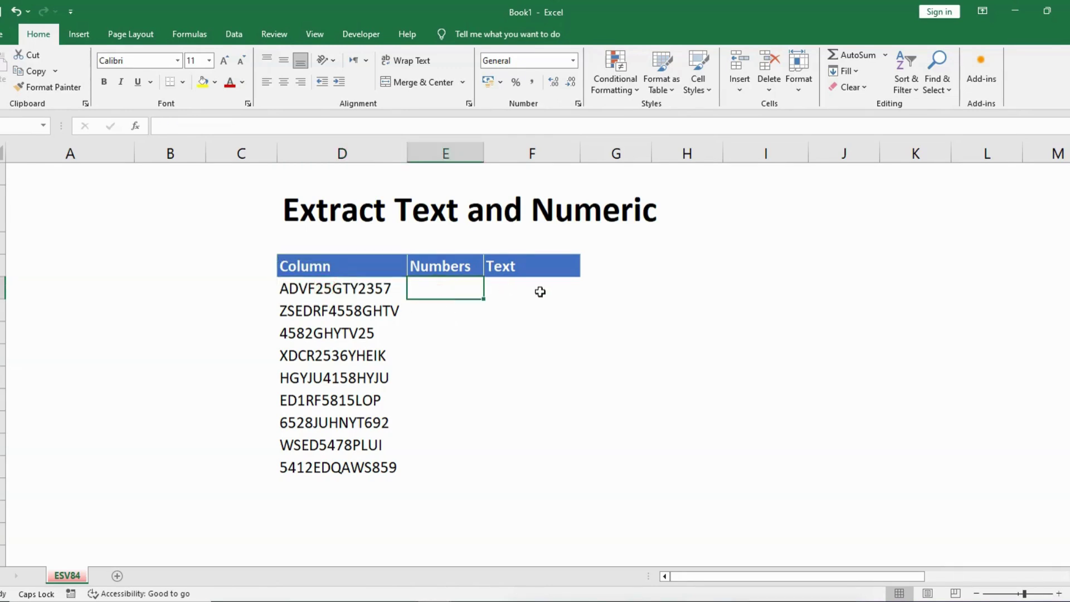
left_click(538, 288)
left_click_drag(317, 288, 327, 402)
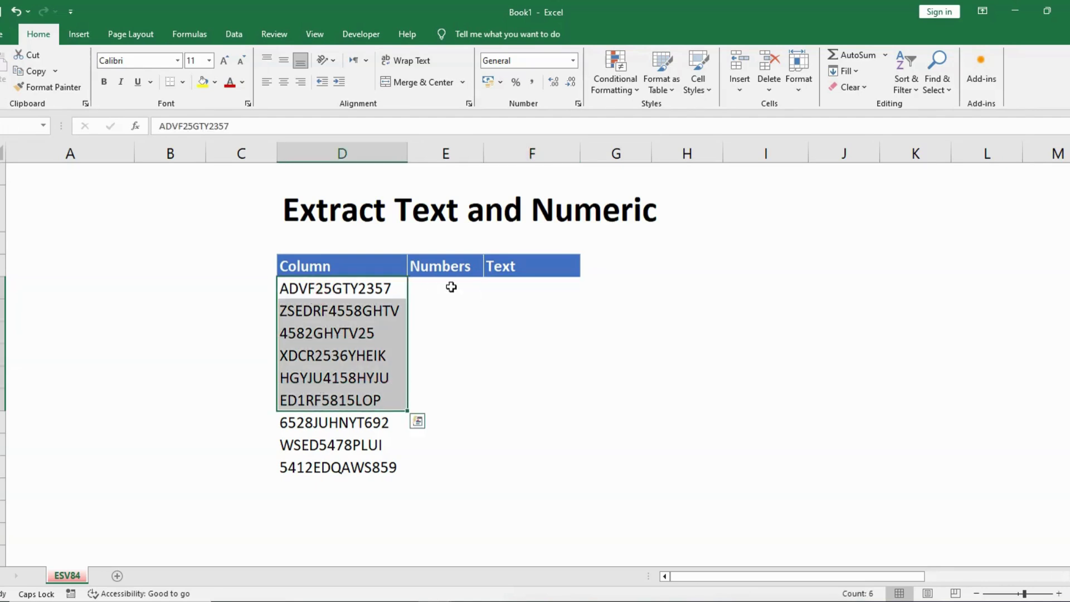
left_click(452, 288)
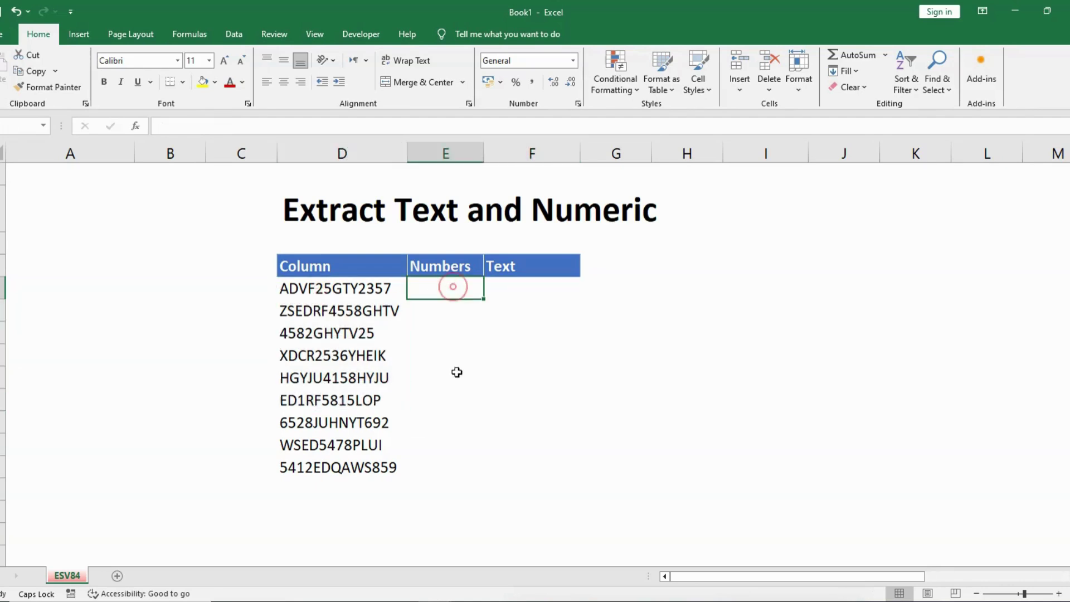
left_click(333, 357)
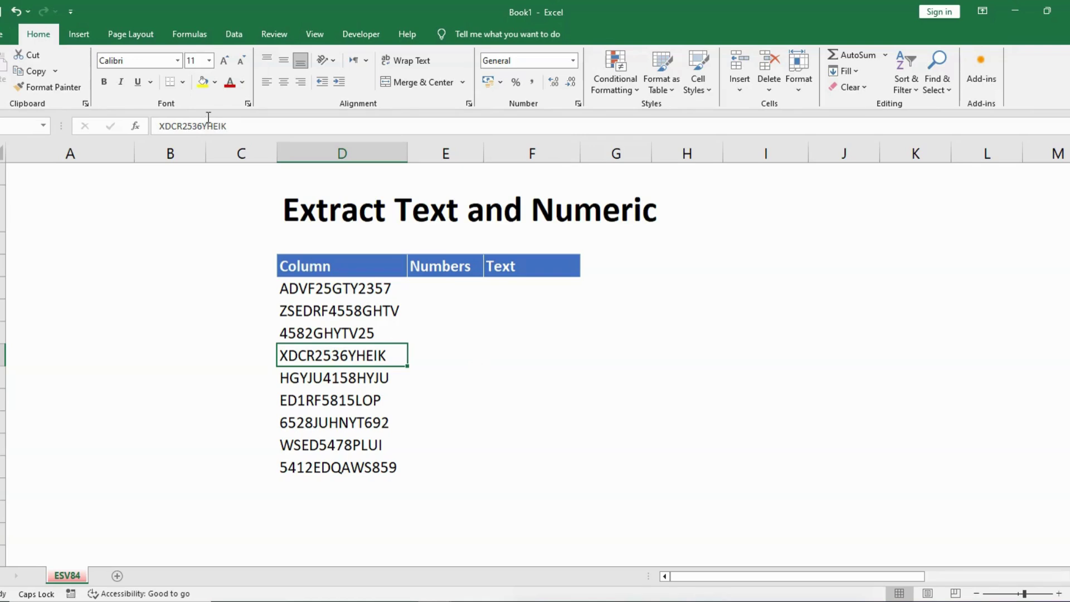
left_click(232, 36)
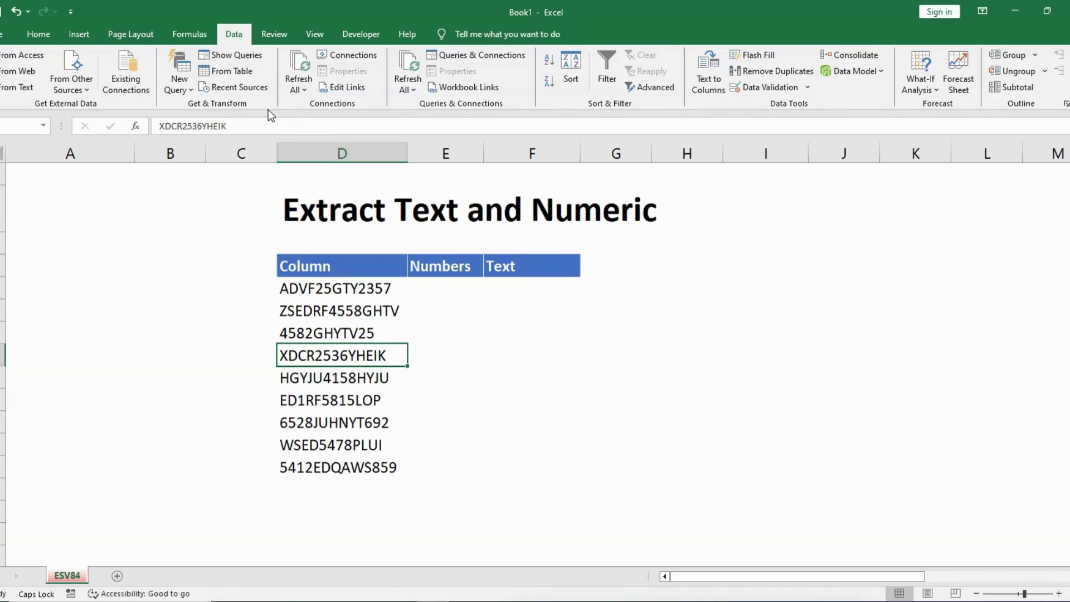
Convert the code range into a table with headers and load it into Power Query as Table3
left_click(243, 72)
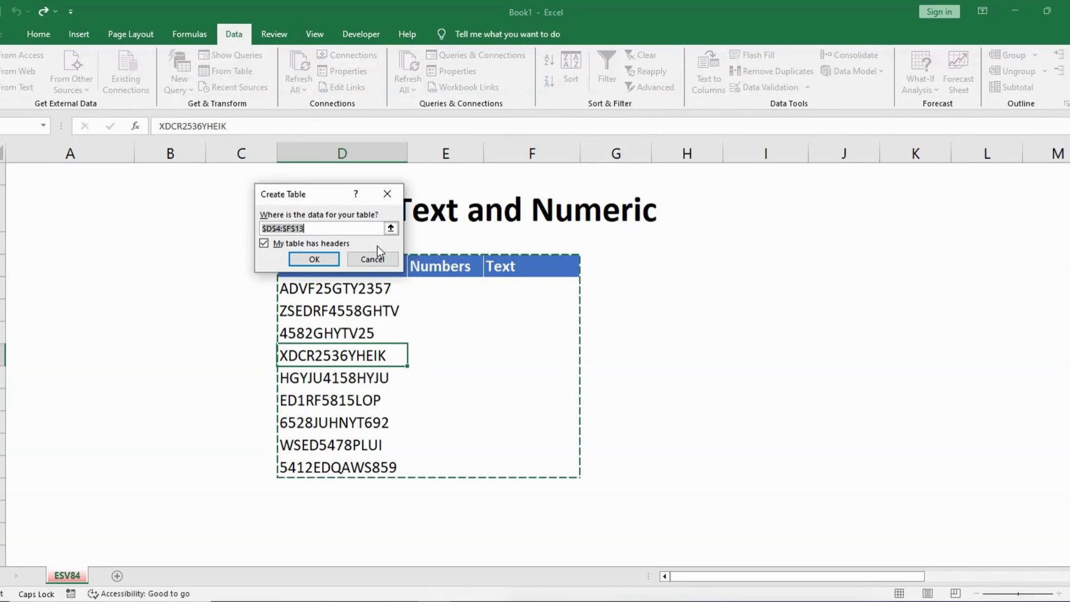
left_click_drag(310, 197, 384, 172)
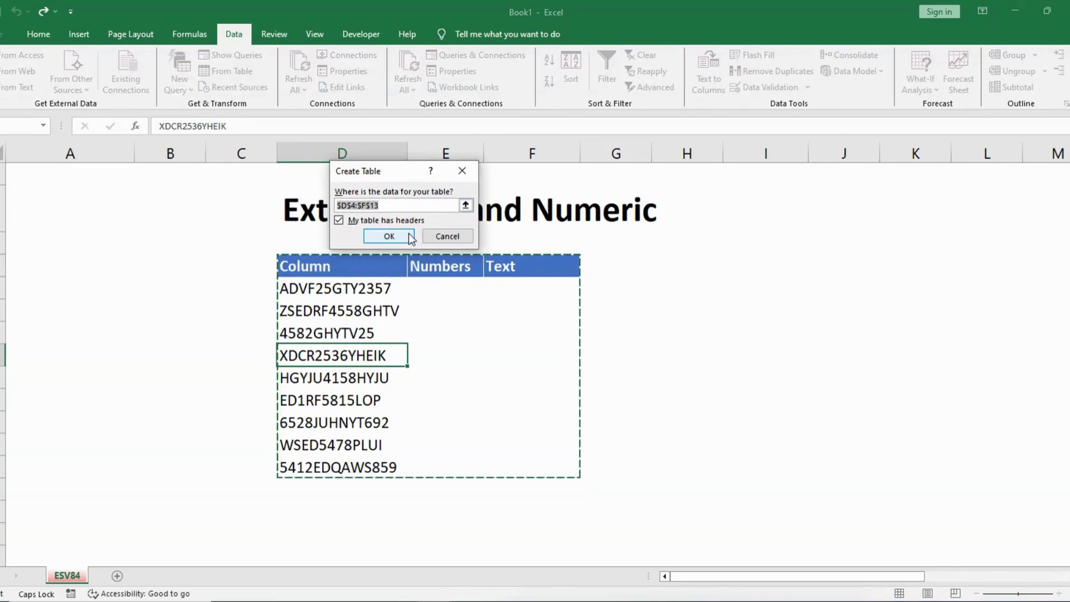
left_click(390, 236)
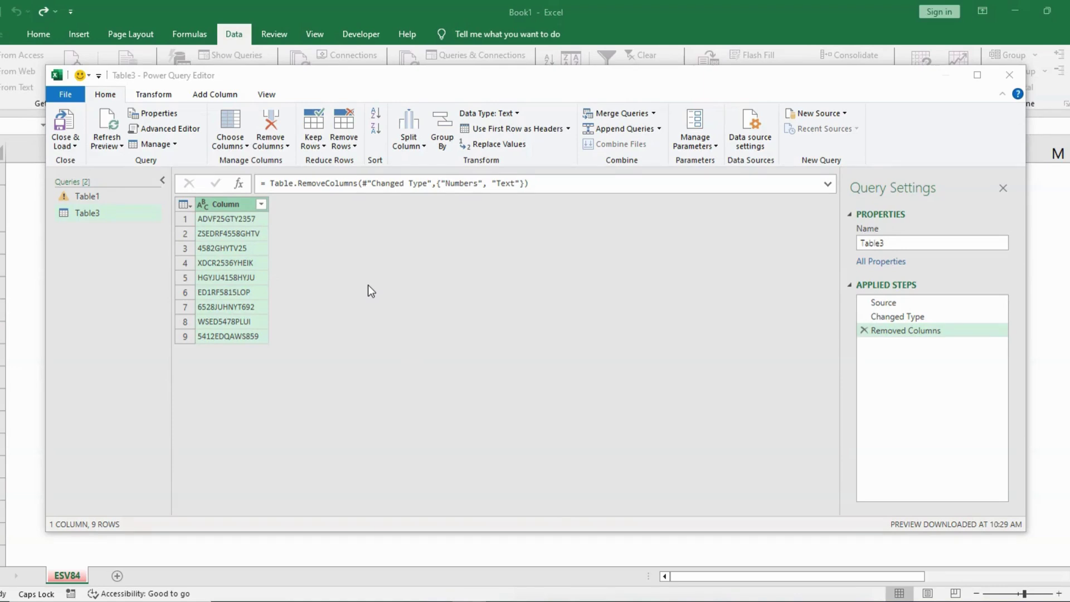
In the Power Query Editor, start Column From Examples to get an empty Column1 for Table3
left_click(377, 73)
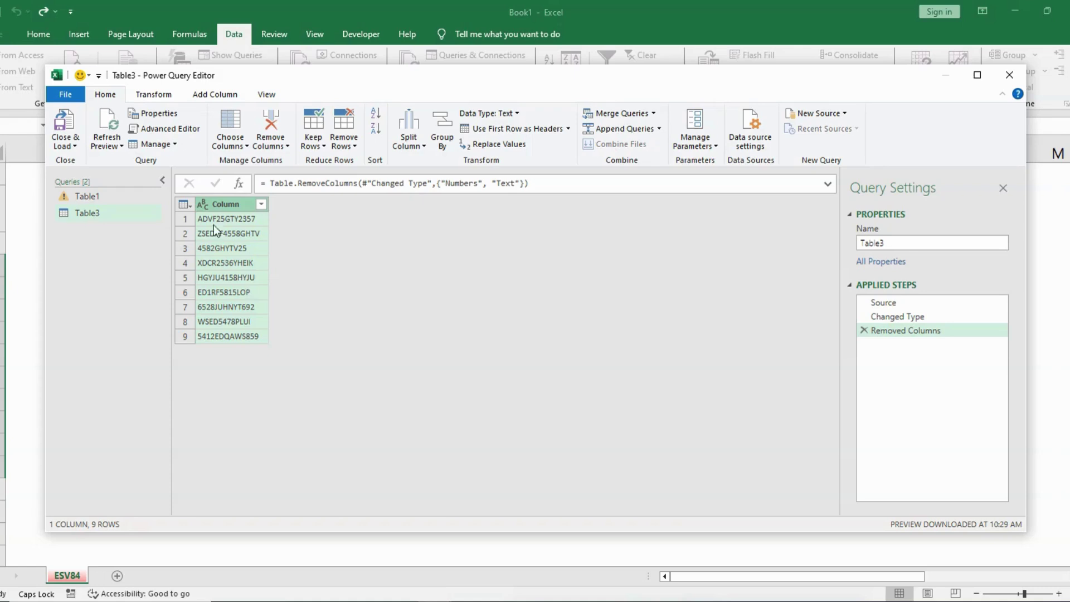
left_click(215, 96)
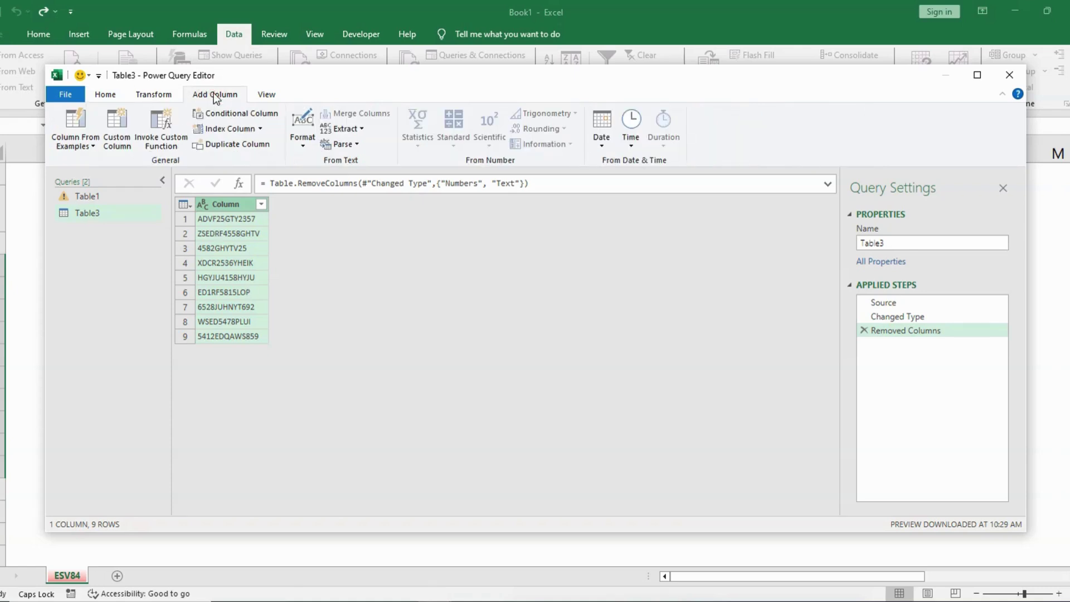
left_click(74, 118)
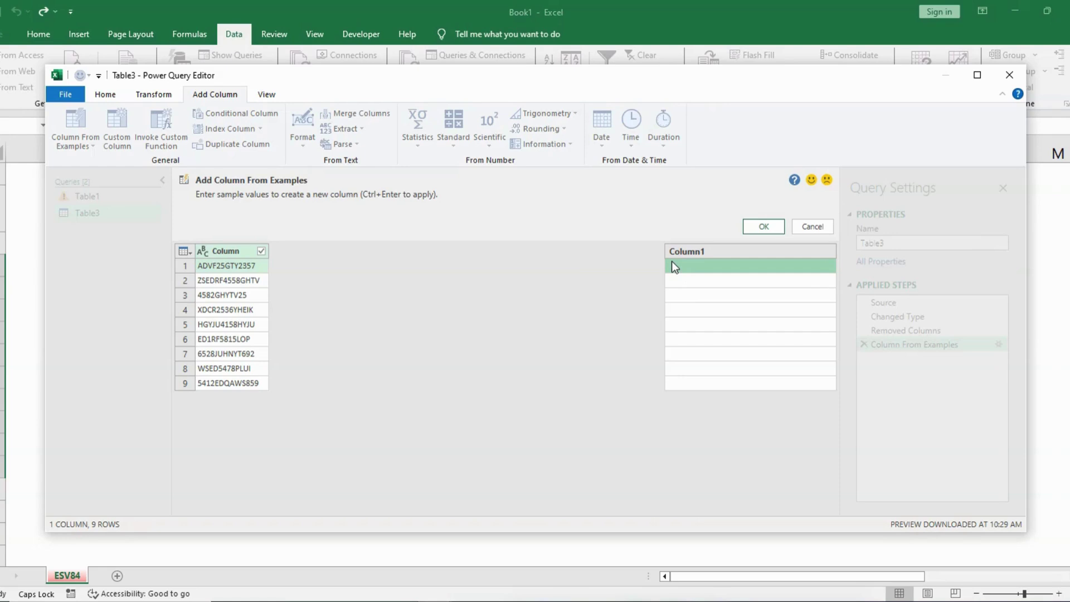
Create a letters-only column from samples ADVFGTY and ZSEDRFGHTV, verify the preview rows, and accept it
type("A")
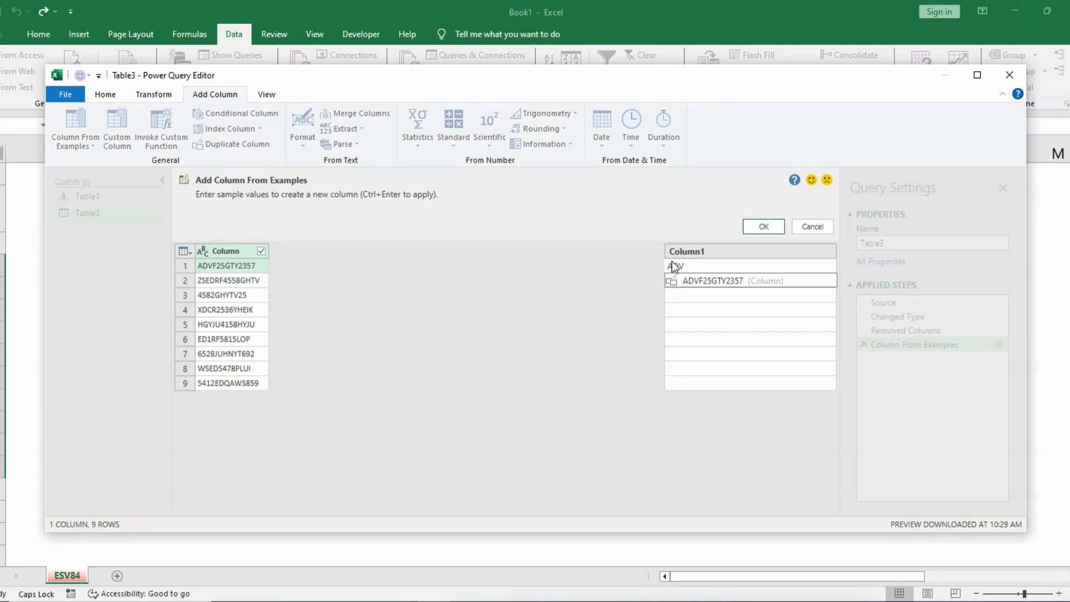
type("DVGTY")
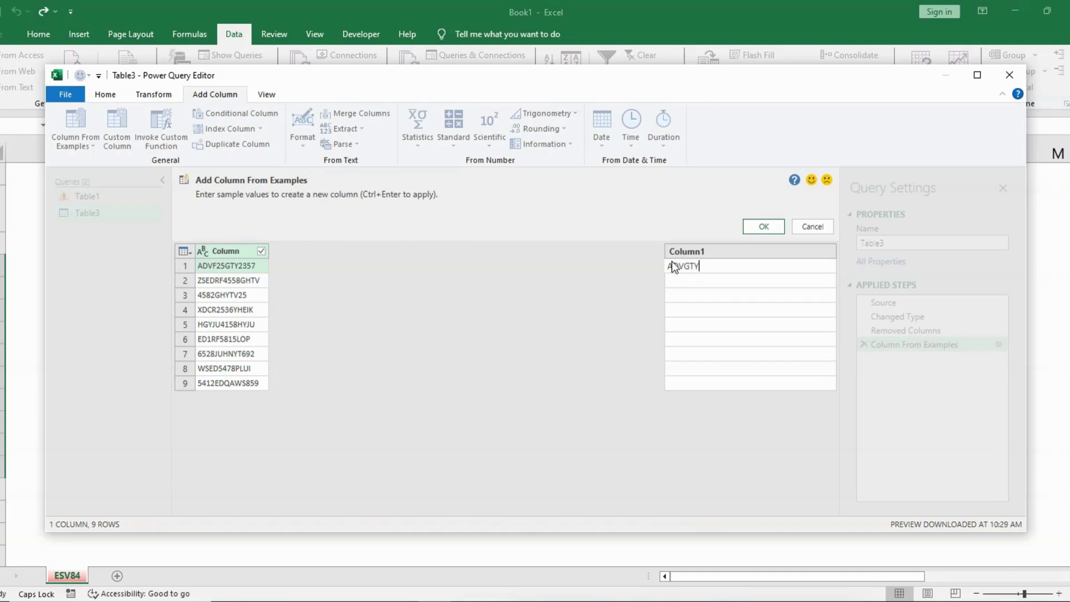
key("Return")
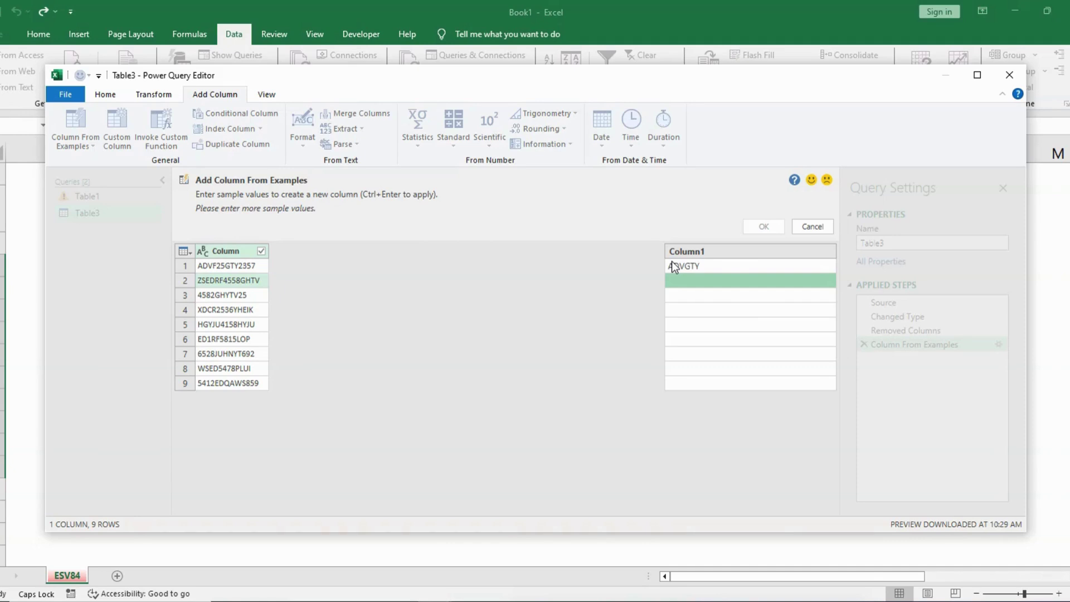
type("ZSE")
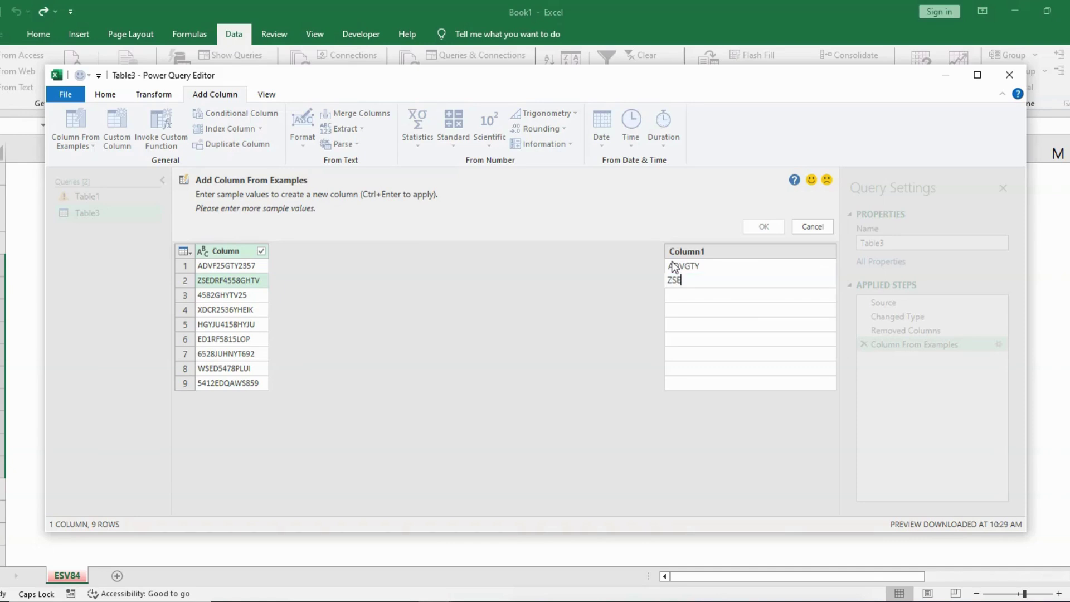
type("DRFGHTV")
left_click(768, 300)
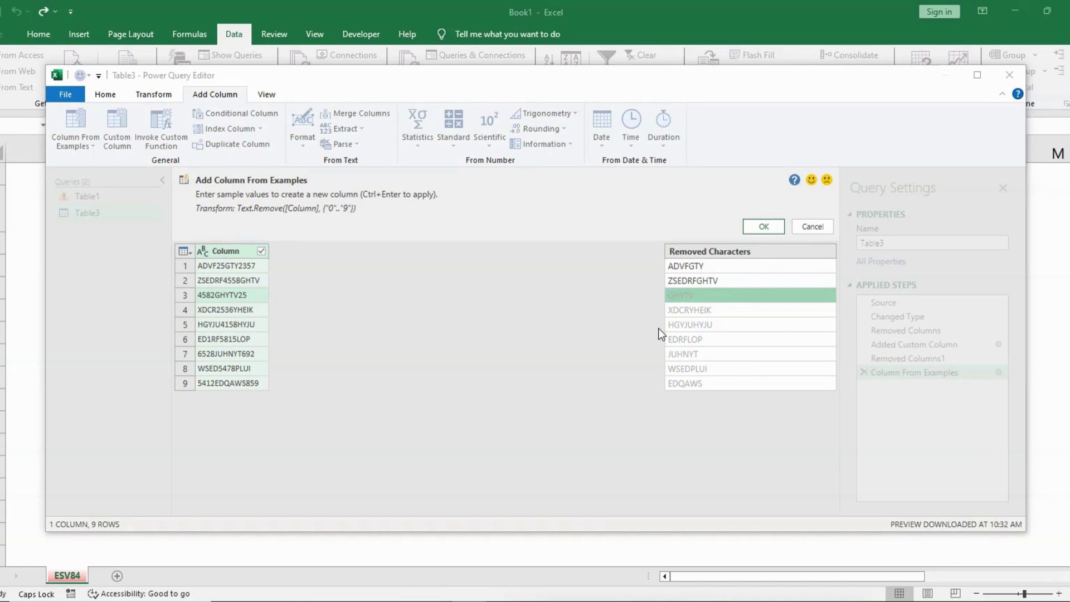
left_click(700, 313)
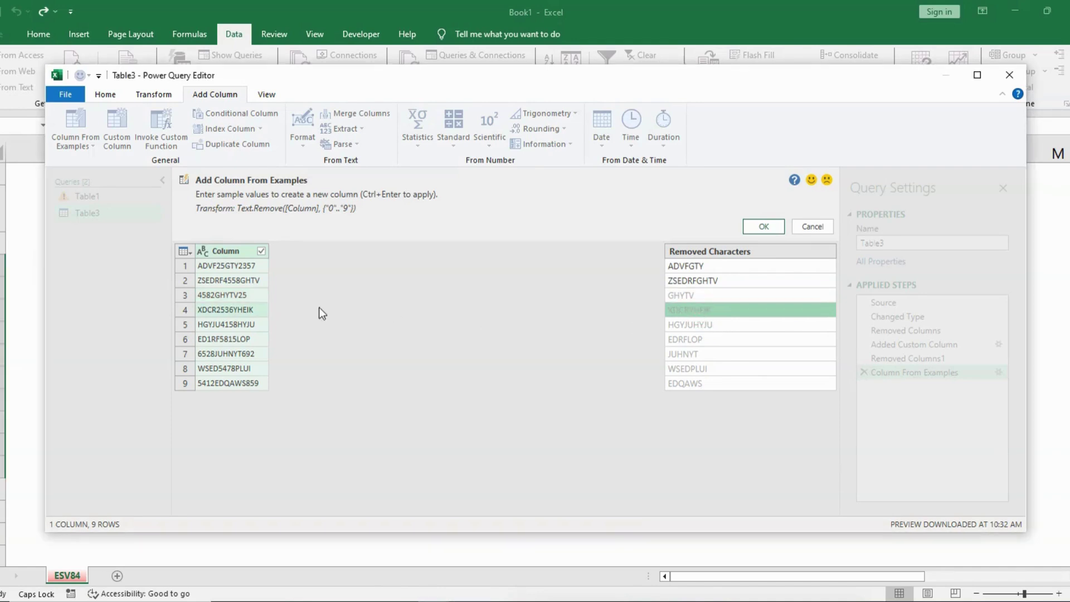
left_click(698, 267)
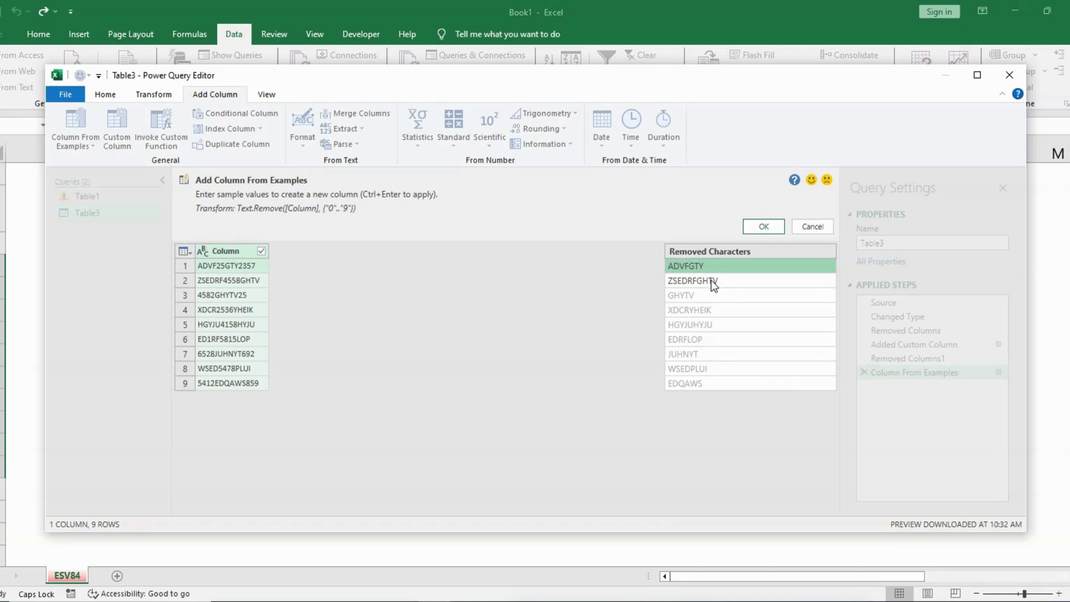
left_click(712, 280)
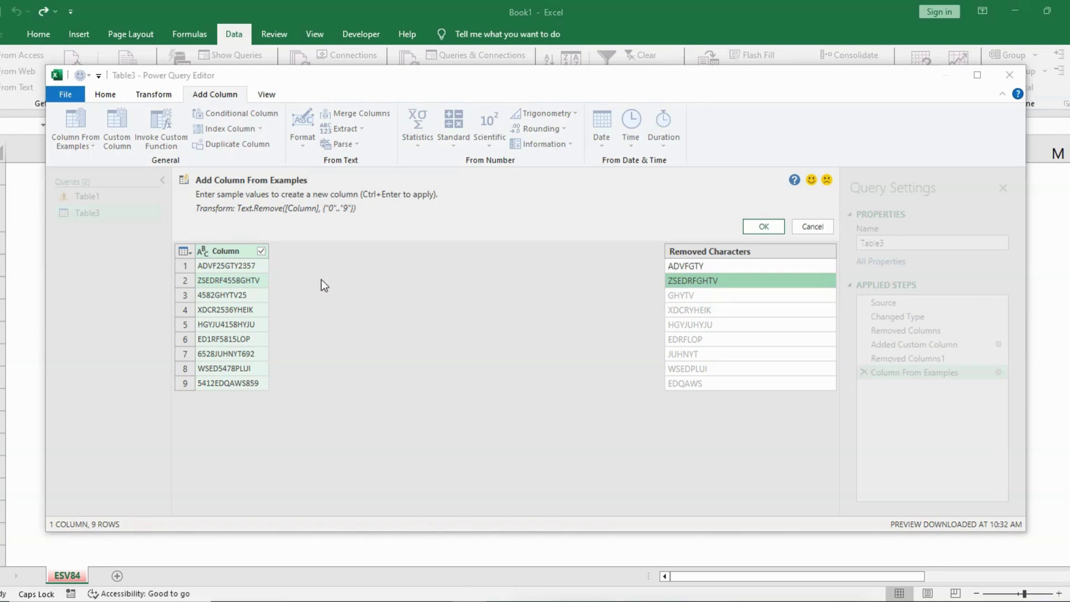
left_click(768, 227)
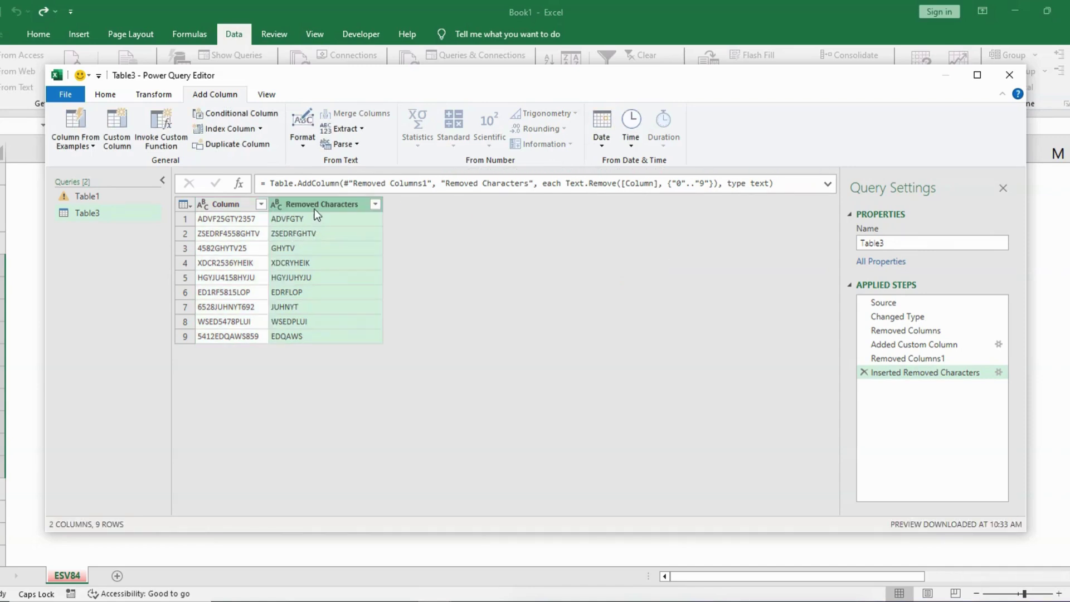
double_click(314, 205)
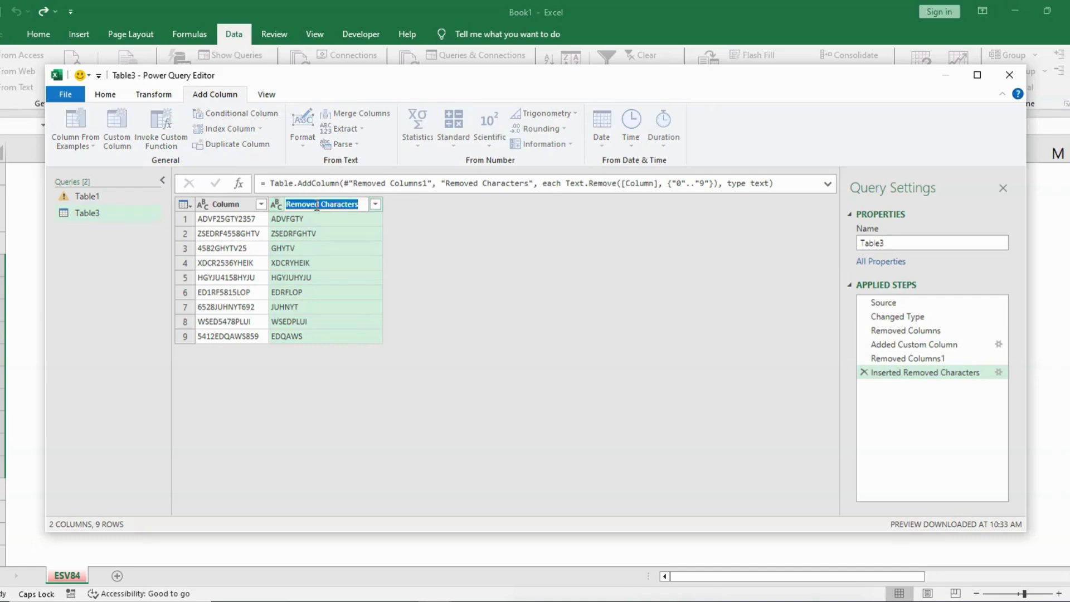
type("tEX")
key("BackSpace")
key("BackSpace")
key("BackSpace")
key("Caps_Lock")
type("Text")
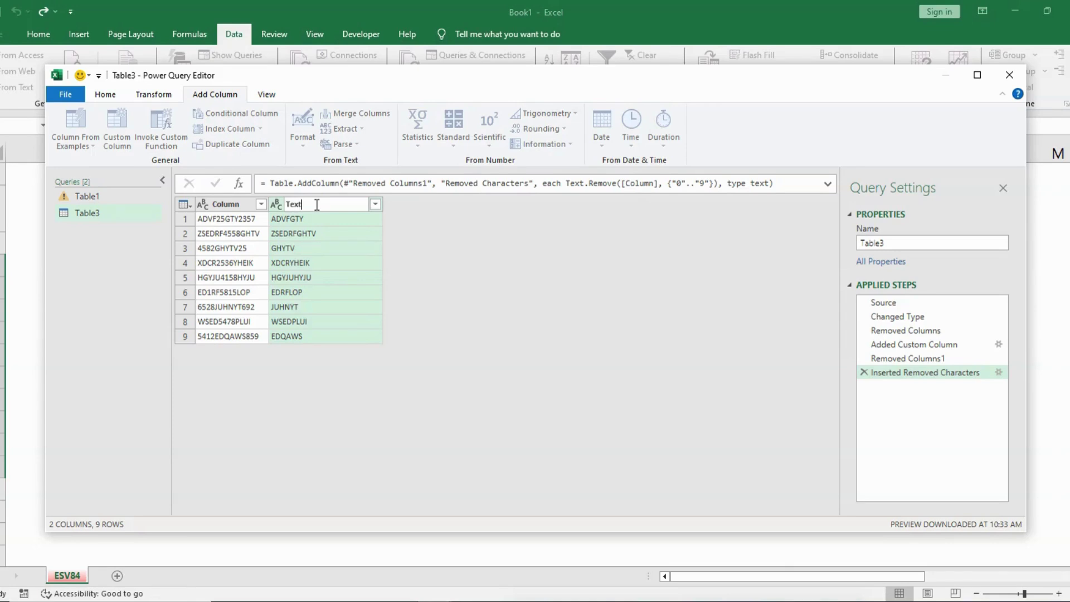
key("Return")
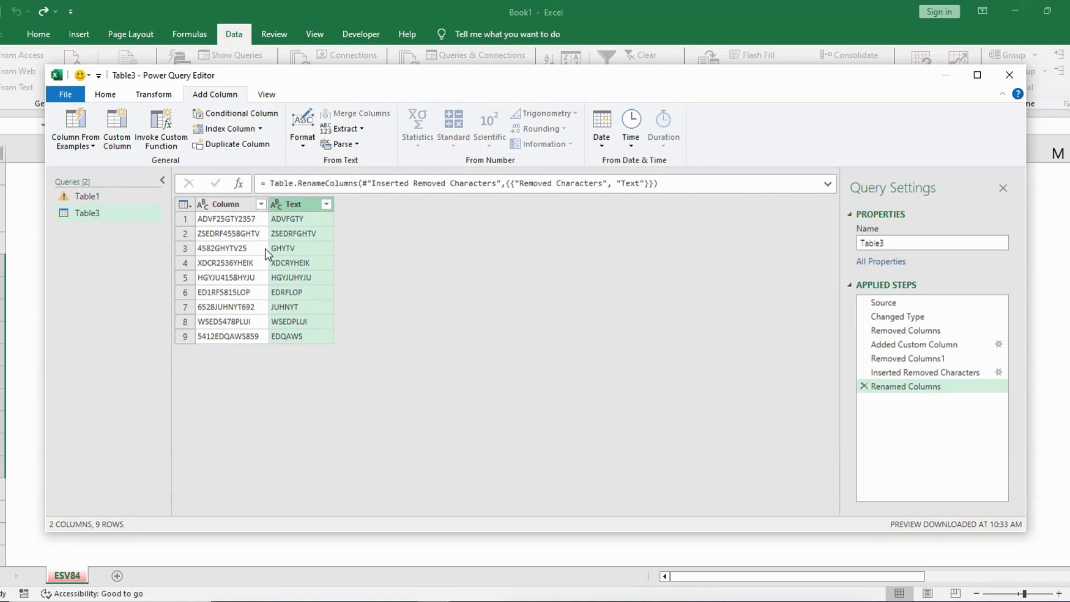
Start a Column From Examples with digit samples 252357 and 4558 for the first two rows
left_click(82, 123)
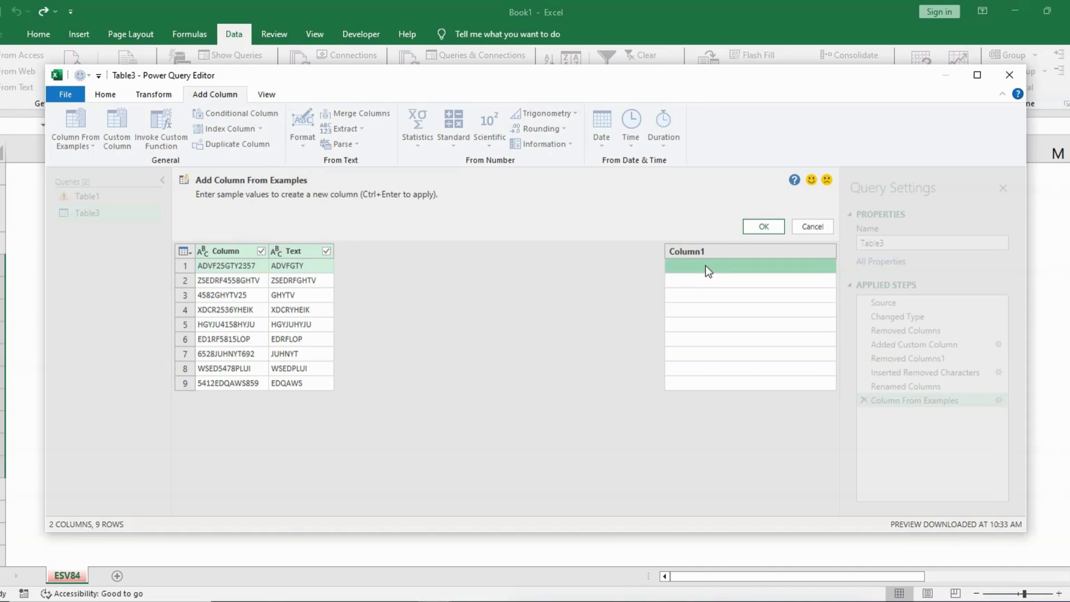
left_click(697, 264)
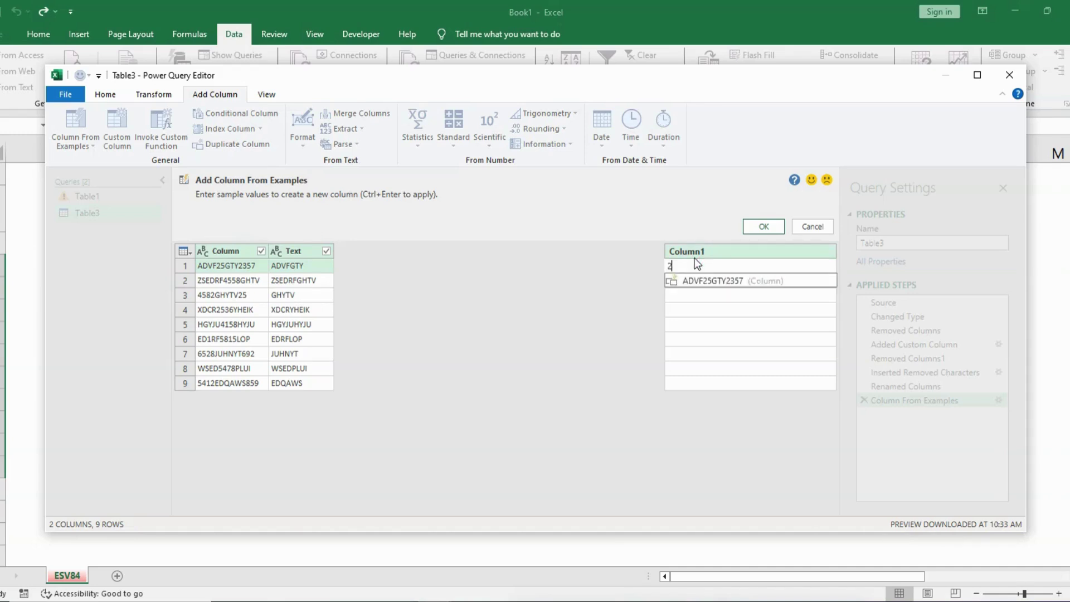
type("252357")
key("Return")
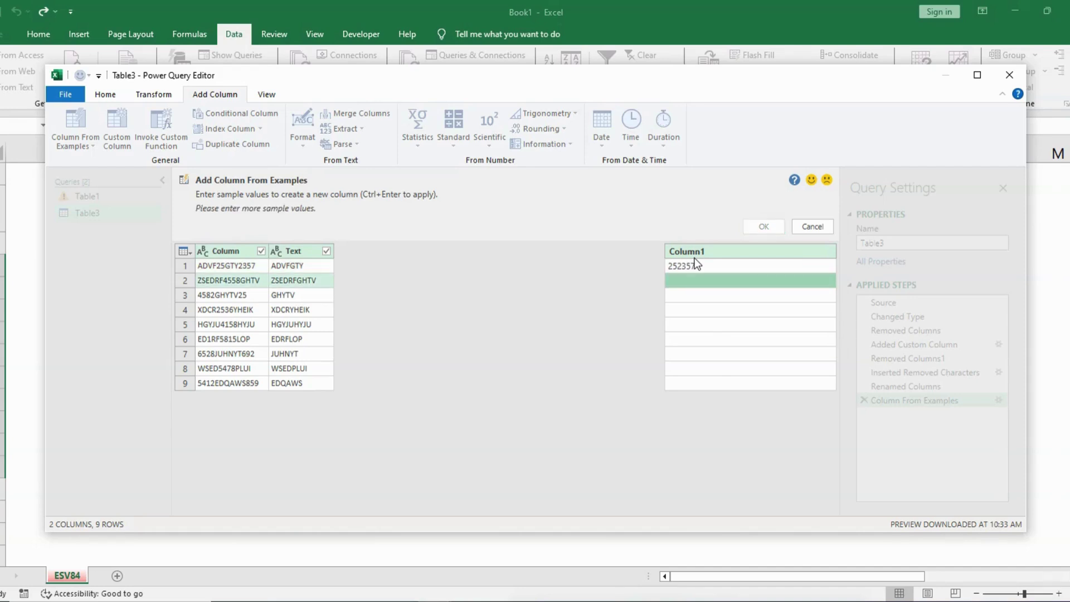
type("4558")
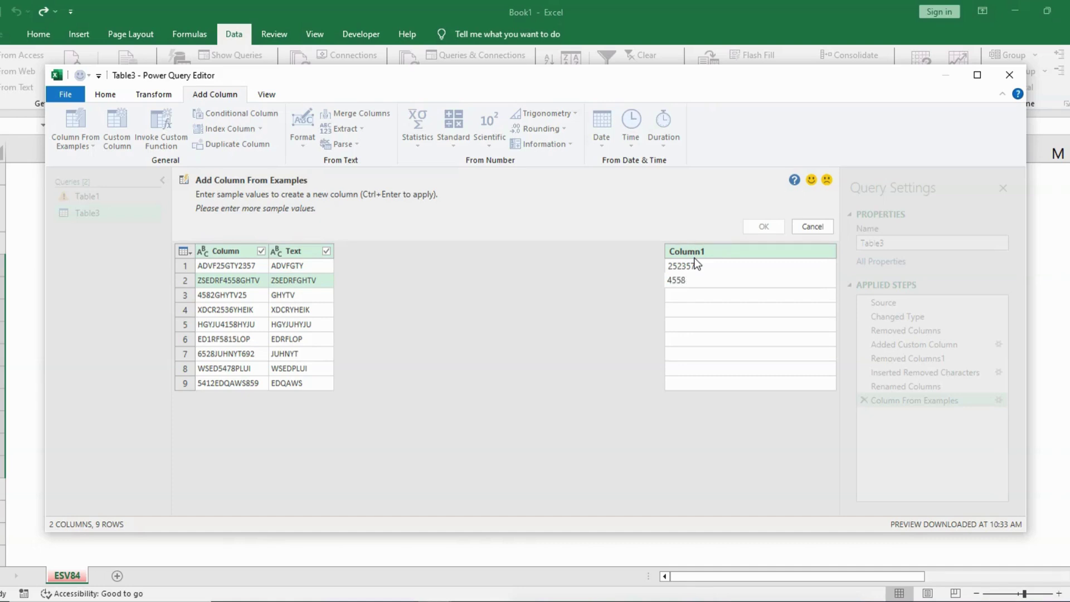
key("Return")
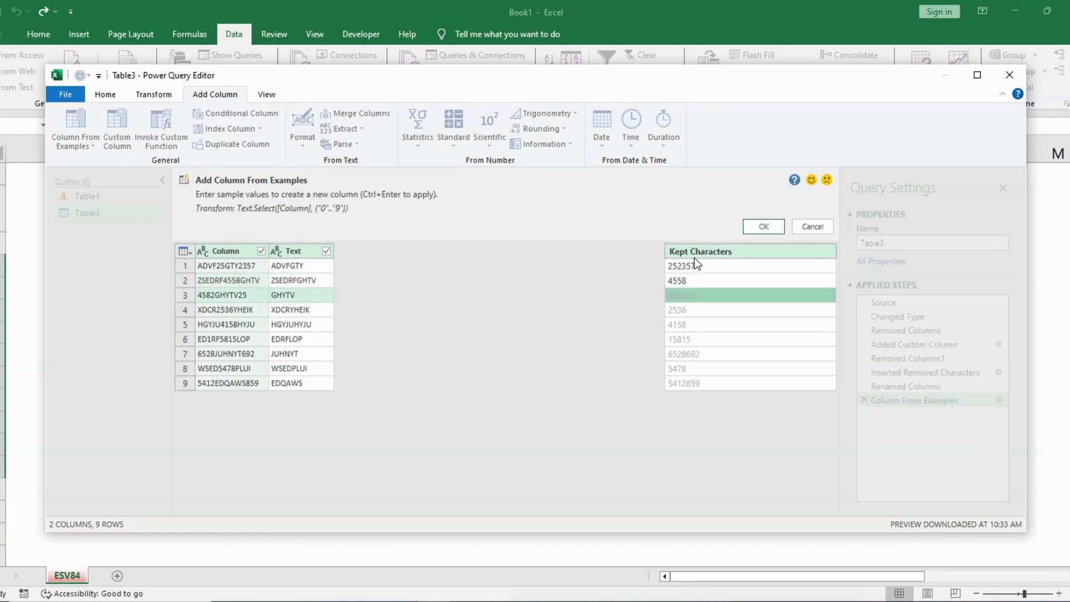
Verify the extracted digits across several rows and accept the Kept Characters column
left_click(690, 310)
left_click(691, 326)
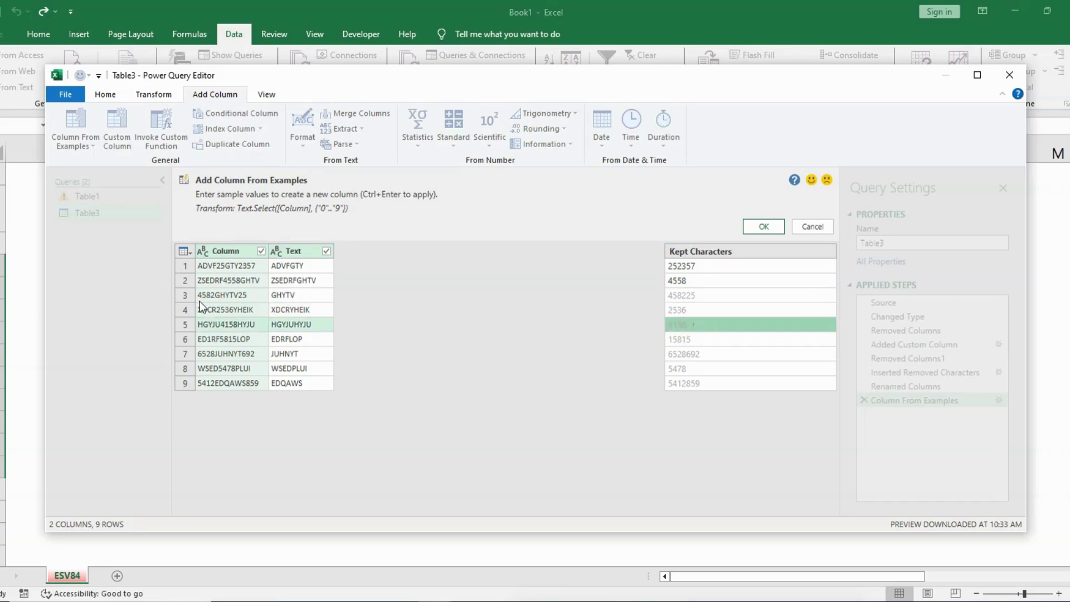
left_click(694, 340)
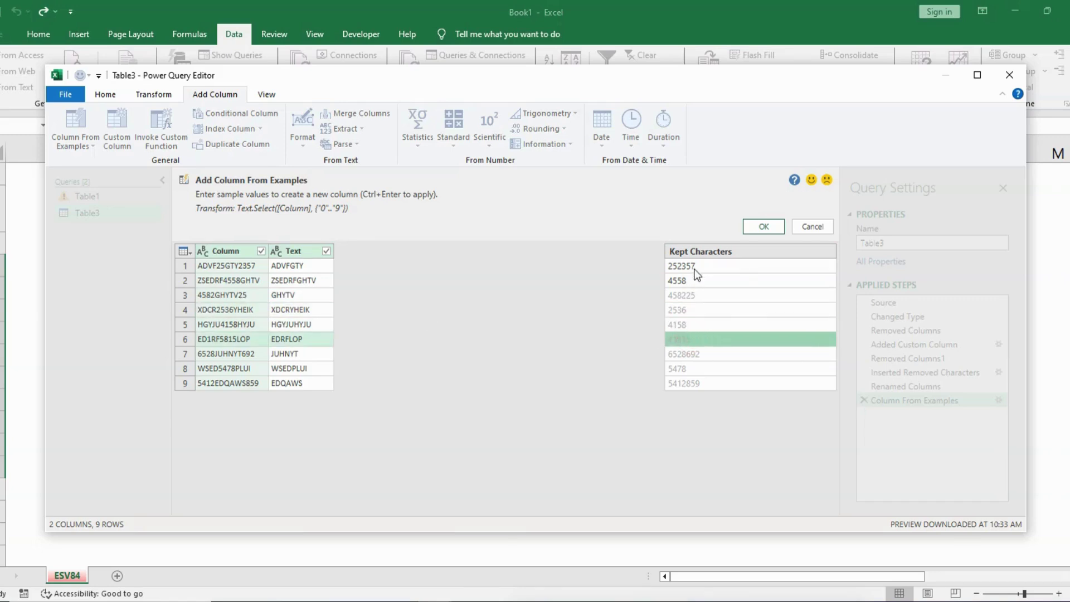
left_click(698, 267)
left_click(697, 278)
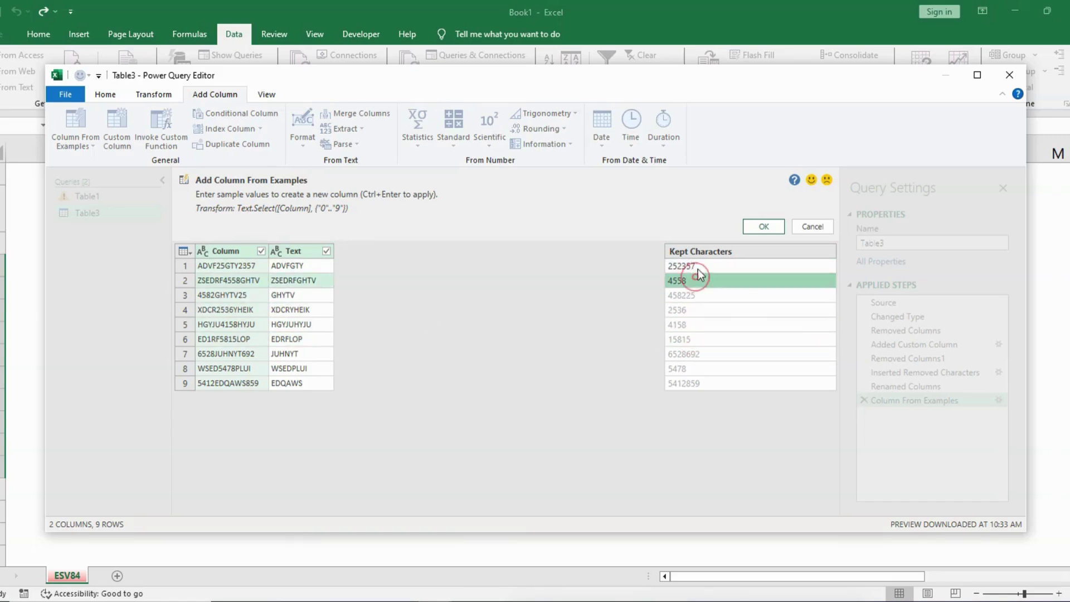
left_click(699, 266)
left_click(699, 281)
left_click(777, 228)
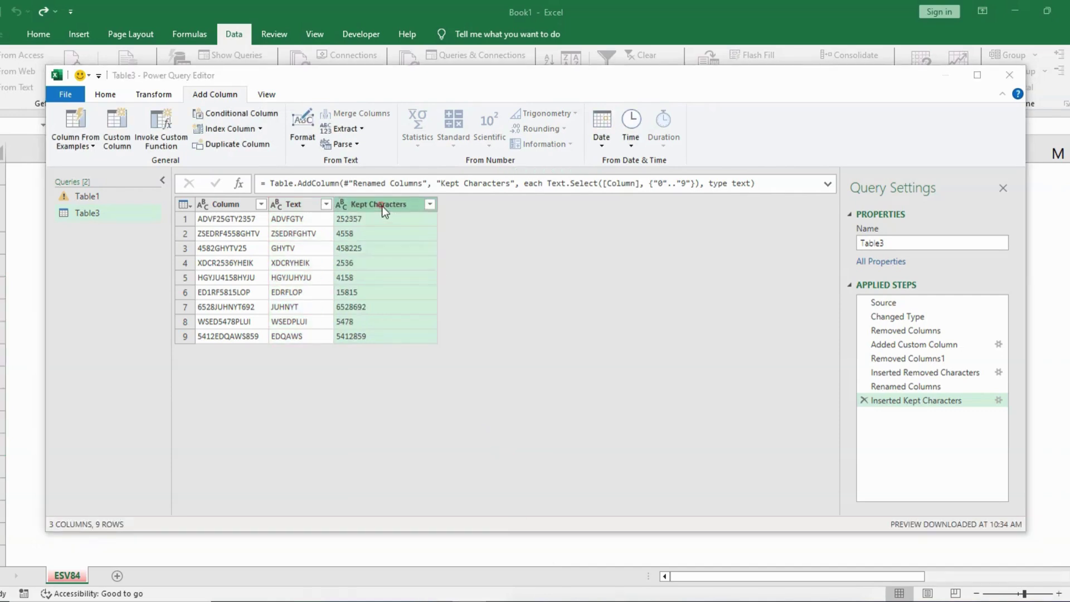
Rename the Kept Characters column header to 'Numeric'
double_click(382, 206)
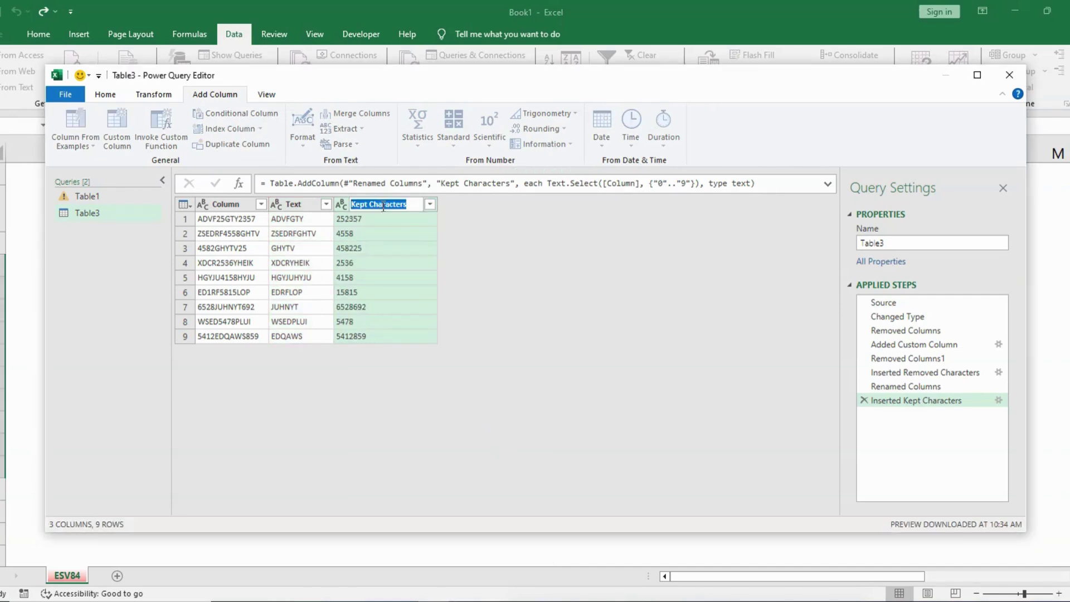
type("Nu")
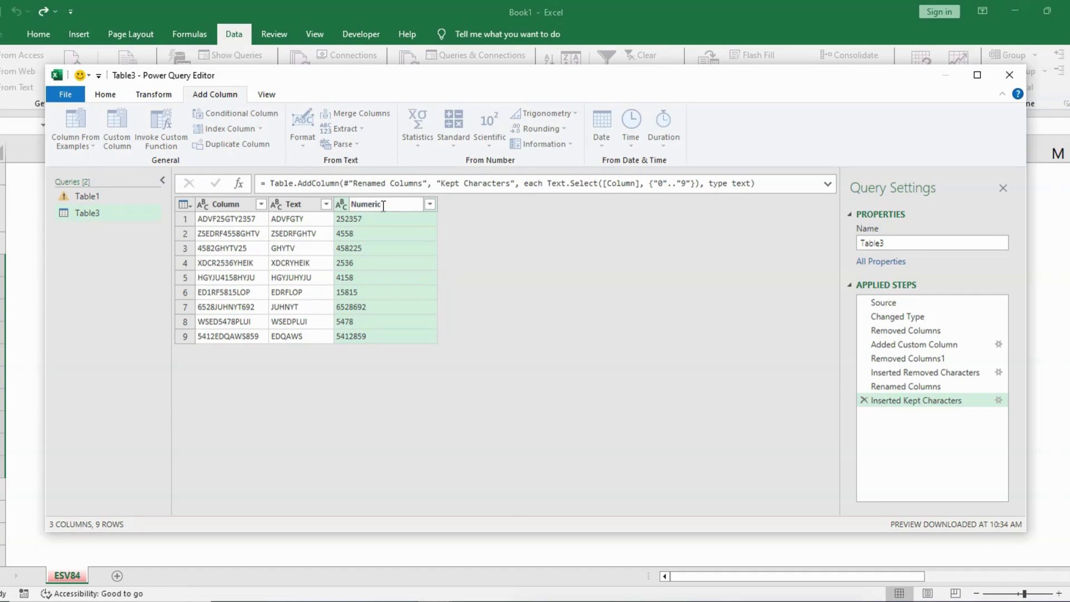
type("meric")
key("Return")
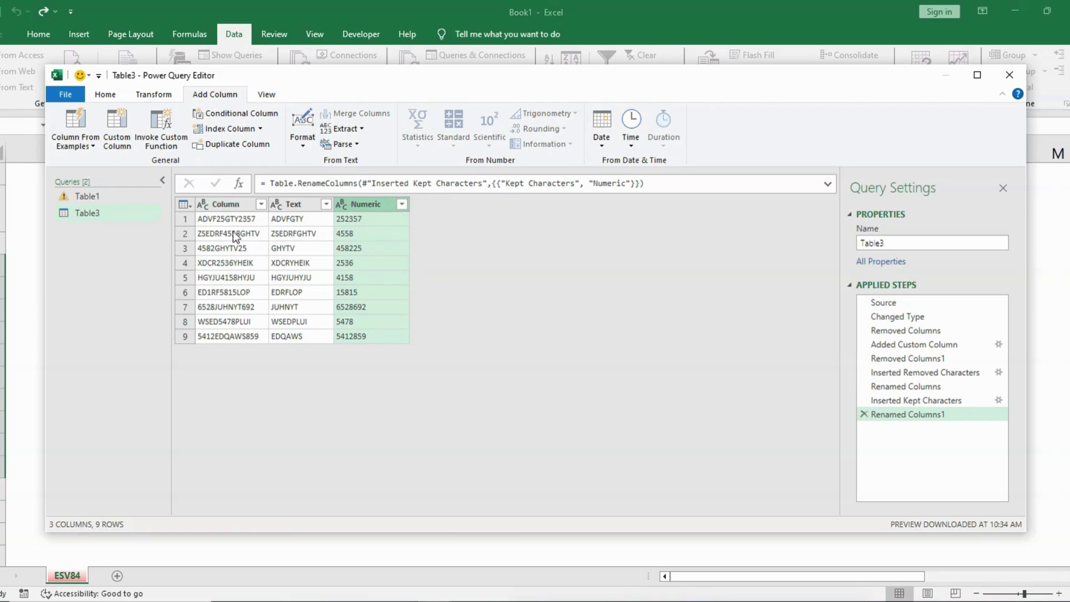
left_click(107, 94)
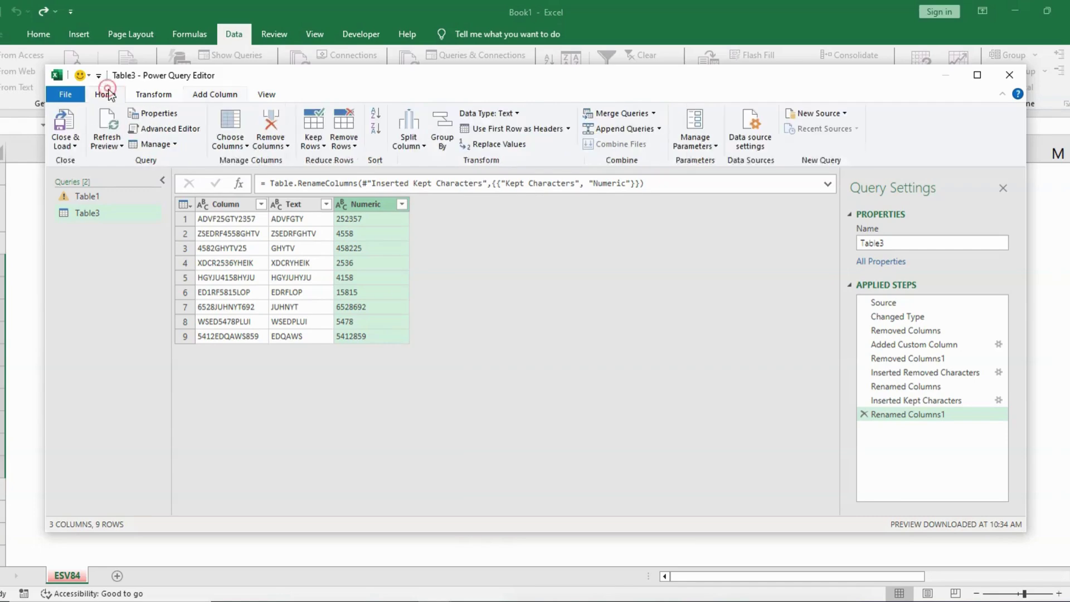
Close & Load the query onto Sheet3, then inspect entries such as HGYJUHYJU and 4158
left_click(68, 128)
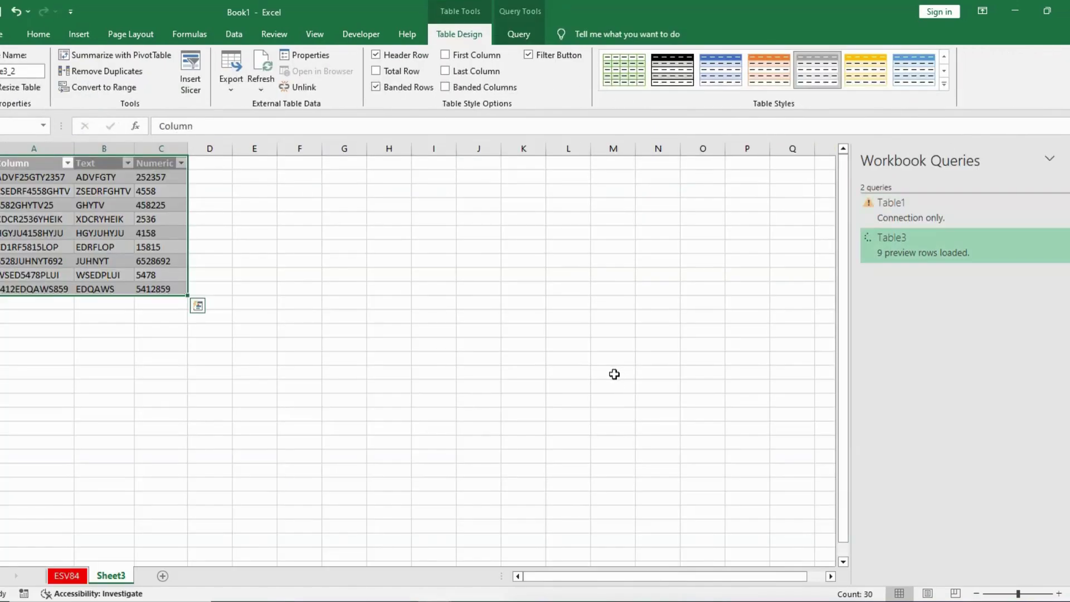
left_click(228, 369)
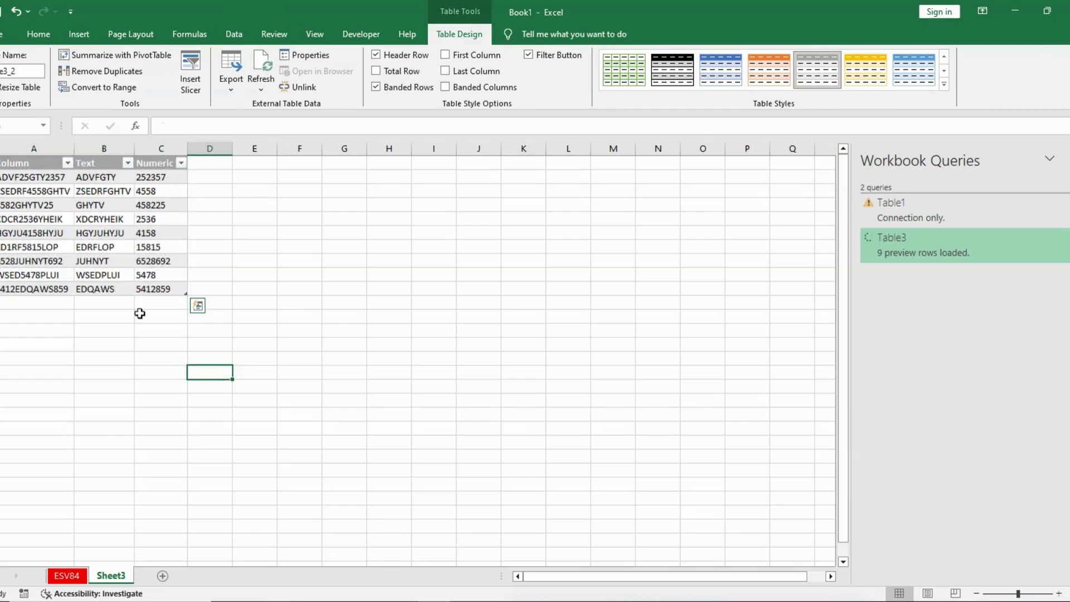
left_click(79, 232)
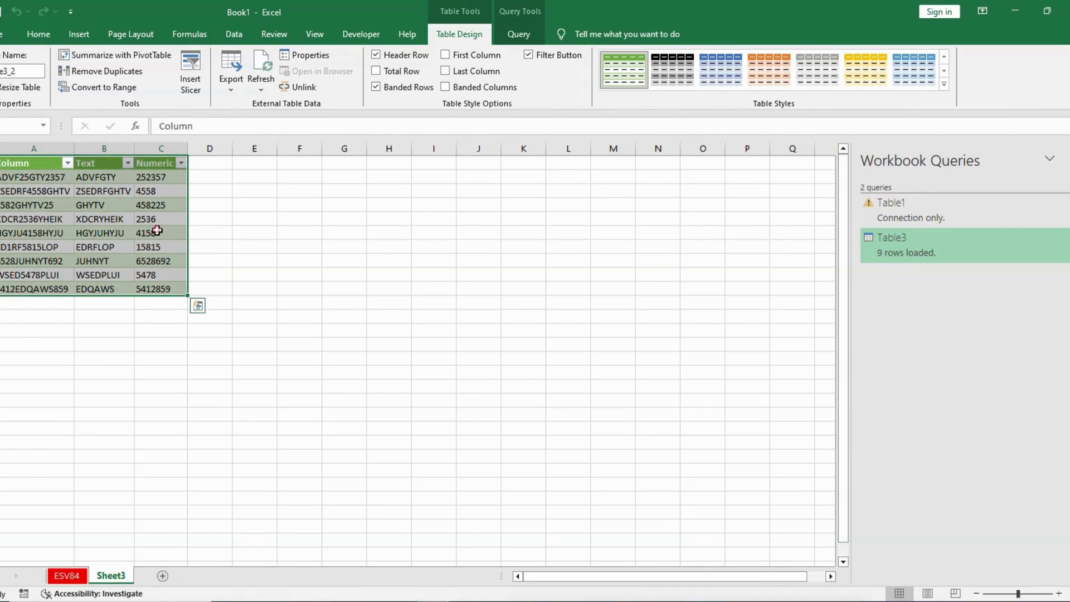
left_click(158, 231)
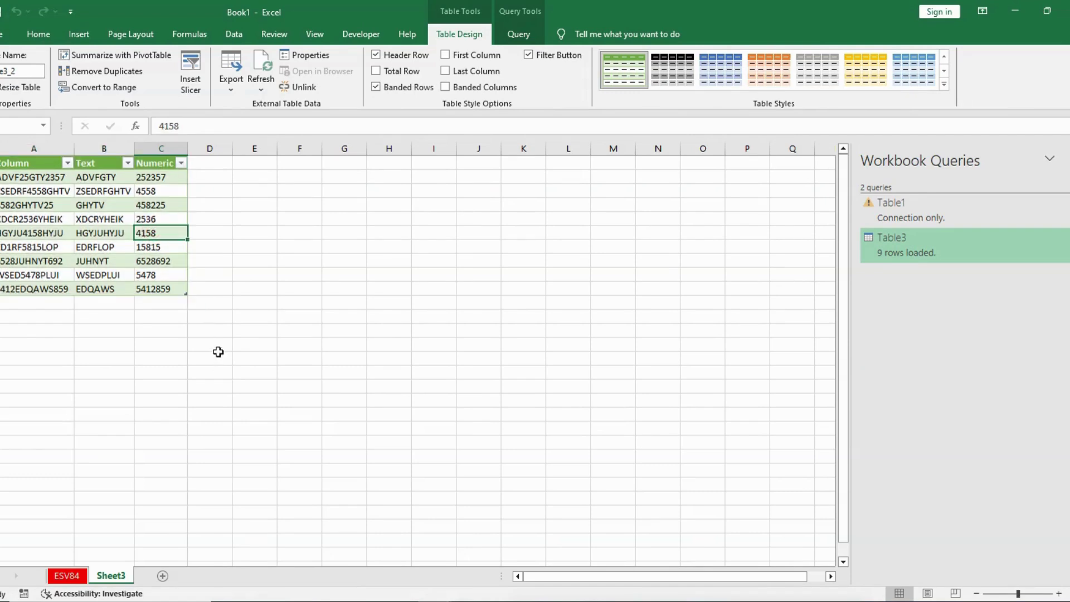
On sheet ESV84, change the code in D4 from ADVF25GTY2357 to ADVF25GTY2358
left_click(70, 576)
left_click(338, 282)
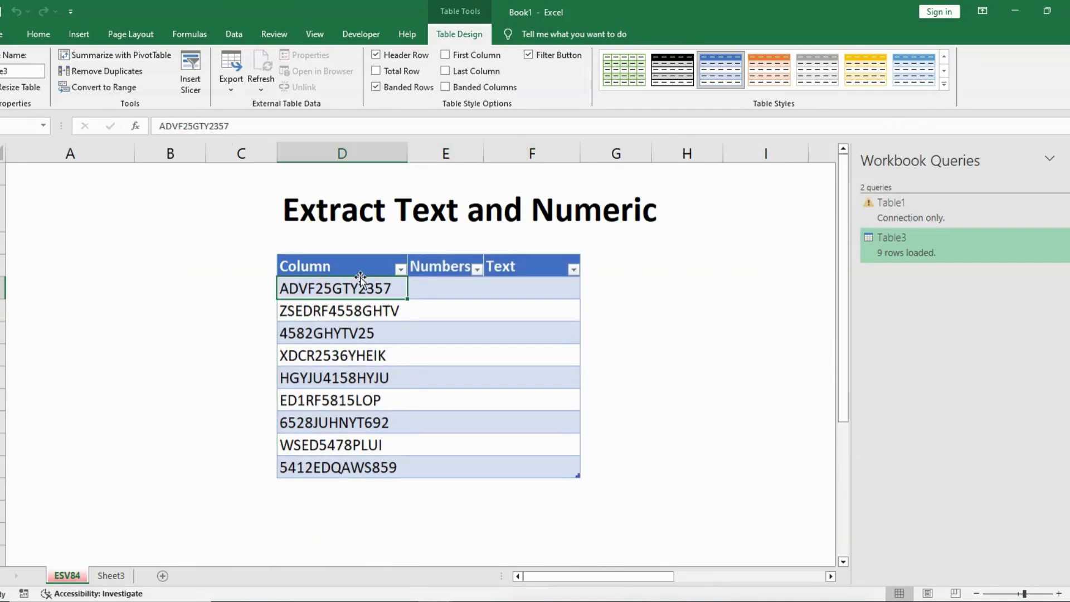
double_click(390, 286)
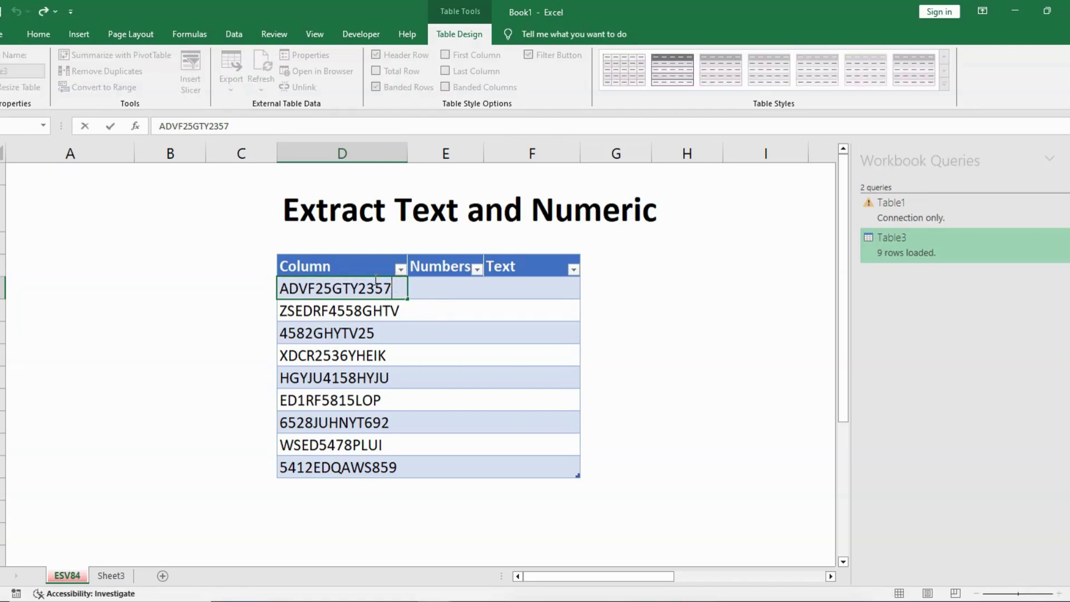
key("BackSpace")
type("8")
key("Return")
Refresh the Sheet3 query table so the first code shows Numeric 252358, then return to ESV84
left_click(112, 575)
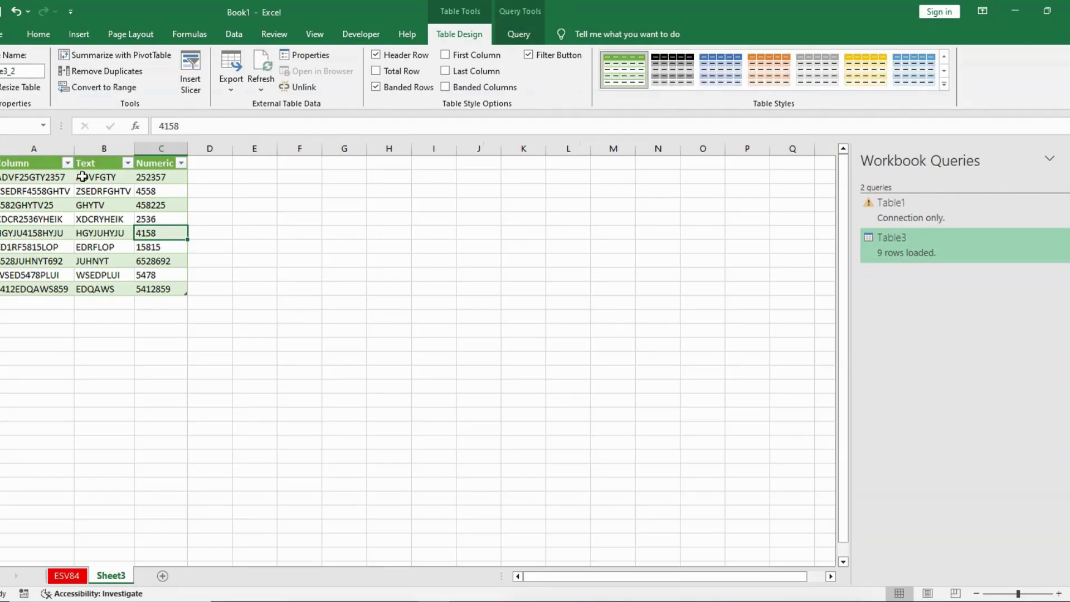
left_click(56, 177)
left_click(87, 215)
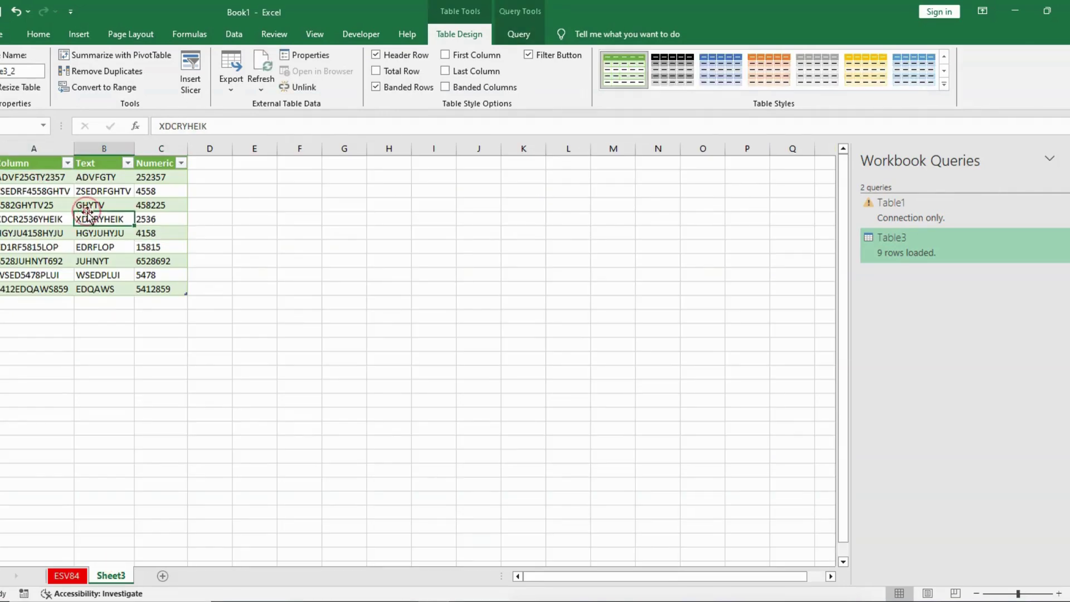
right_click(88, 207)
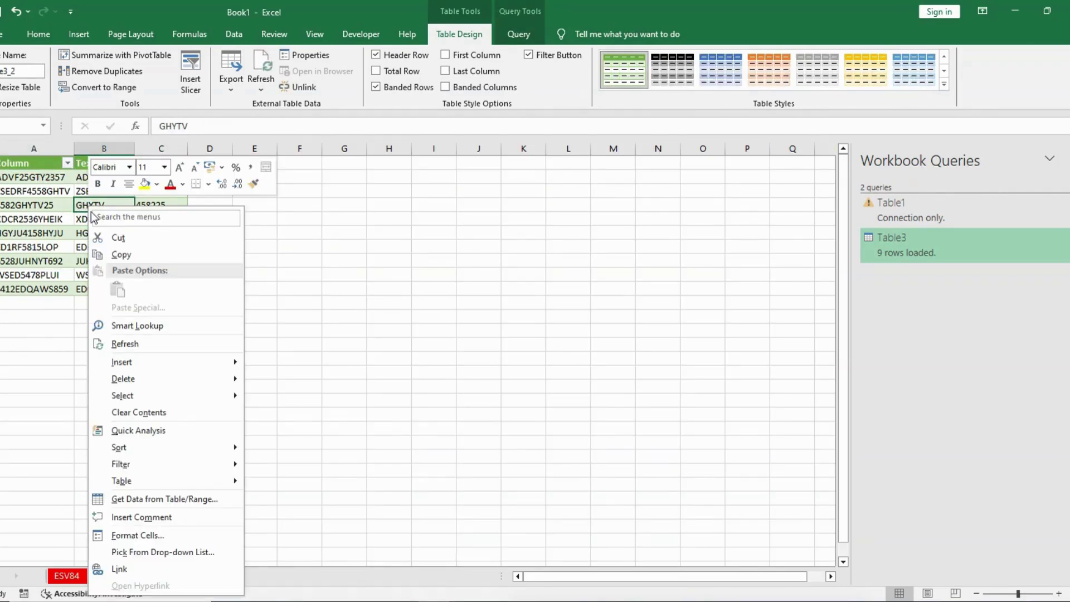
left_click(125, 344)
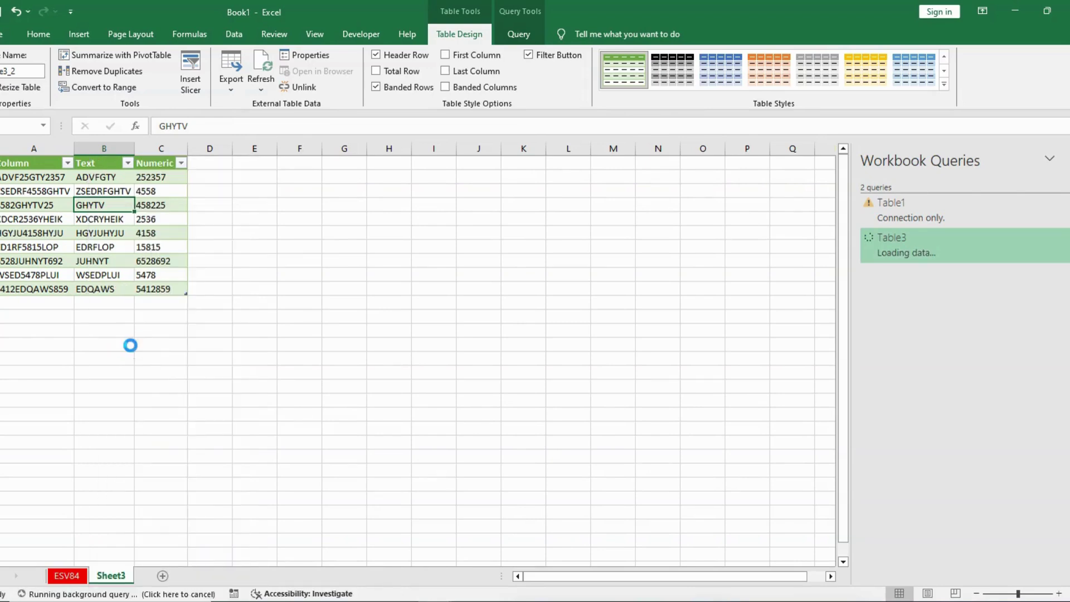
left_click(51, 176)
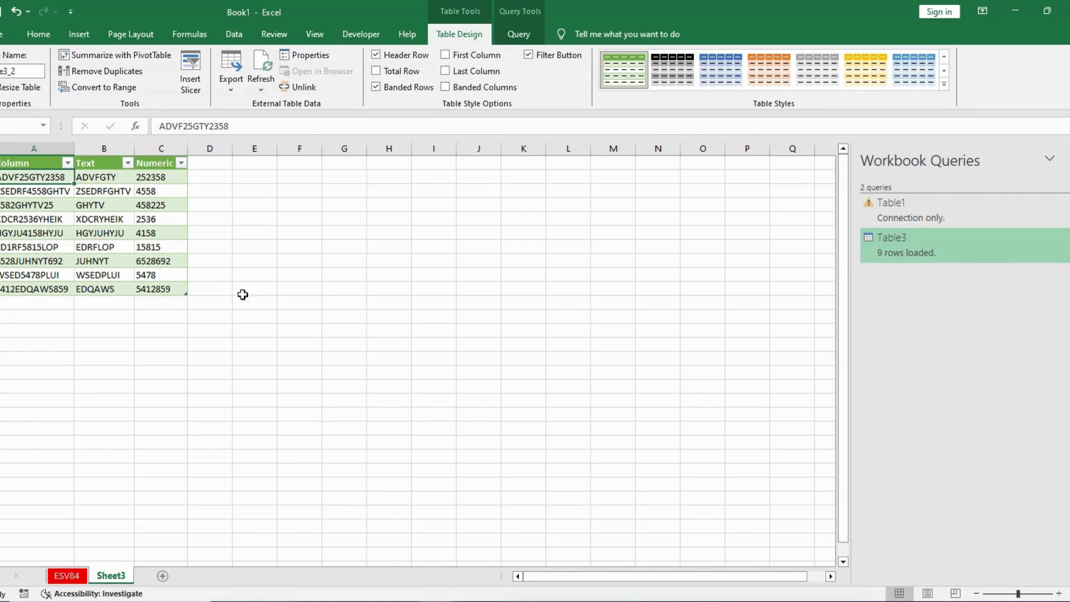
left_click(68, 576)
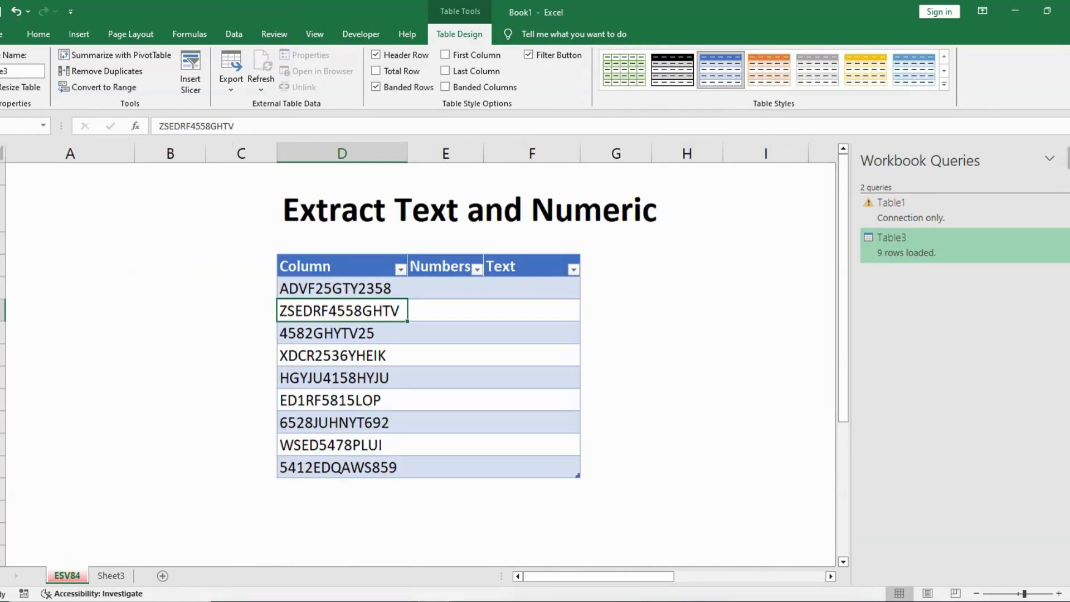
Close the Workbook Queries pane and enter example numbers 252358 and 4558 in E4:E5
left_click(1063, 160)
left_click(673, 304)
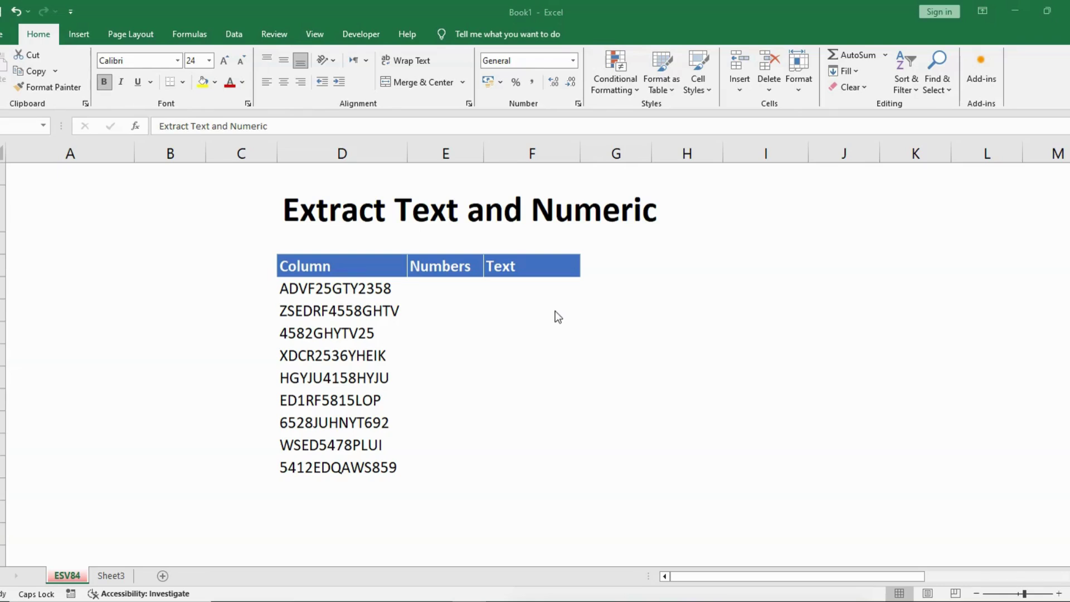
left_click(433, 288)
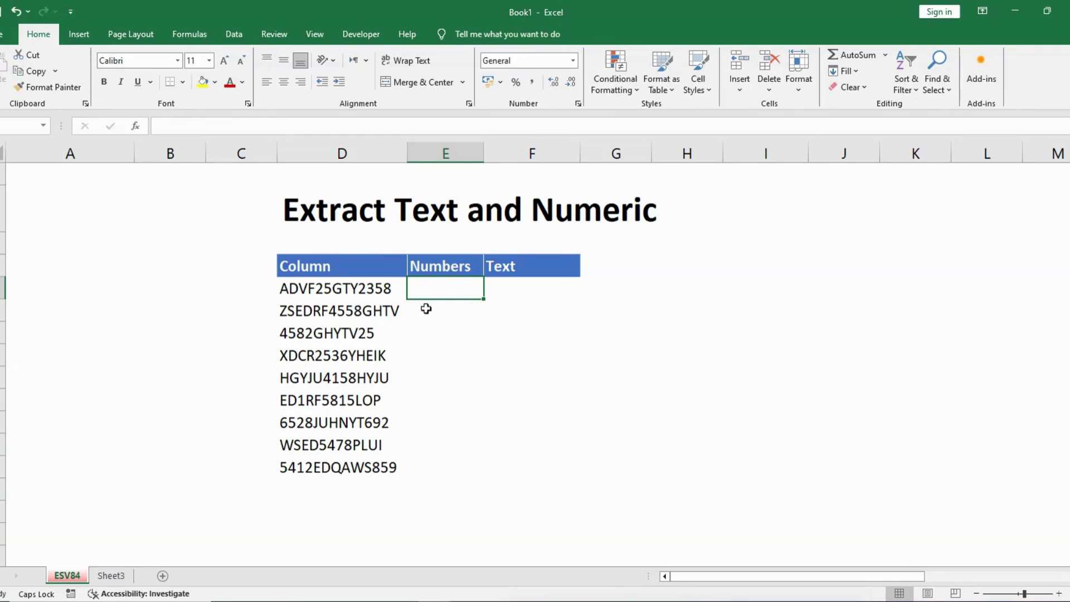
type("252358")
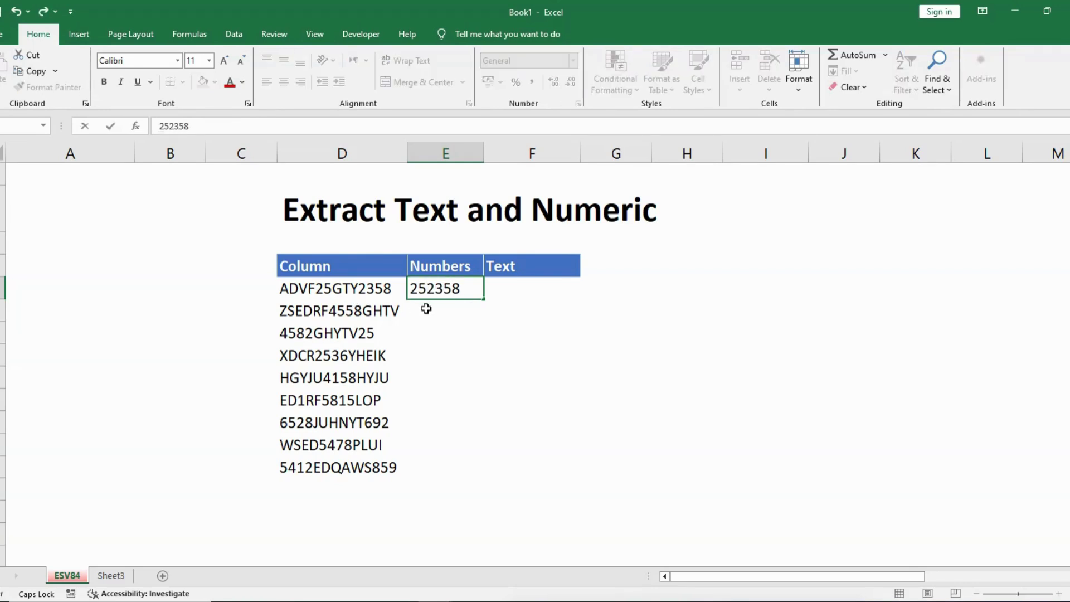
key("Return")
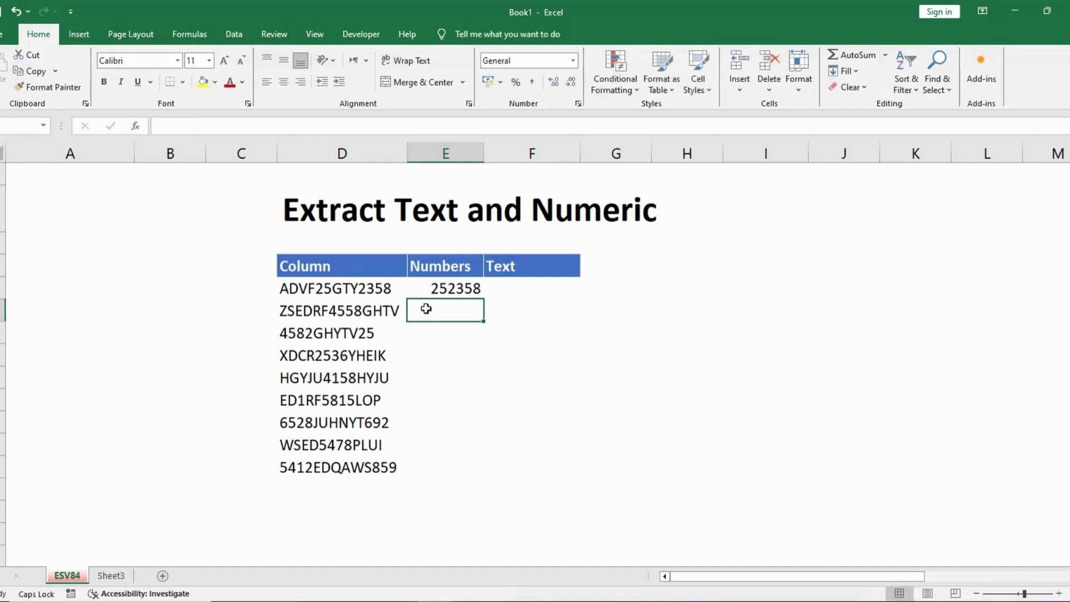
type("4558")
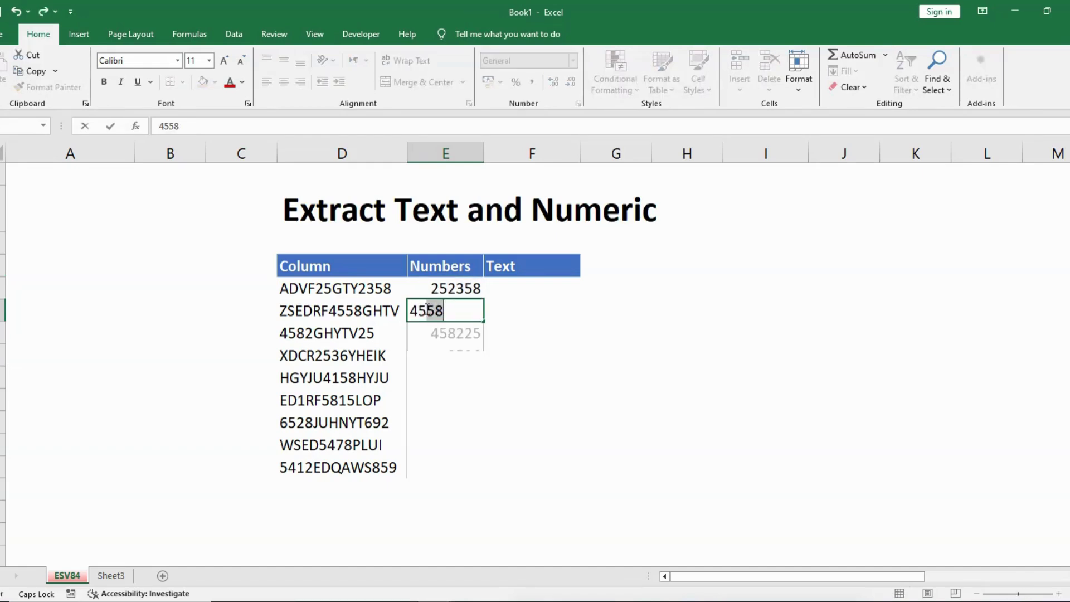
key("Return")
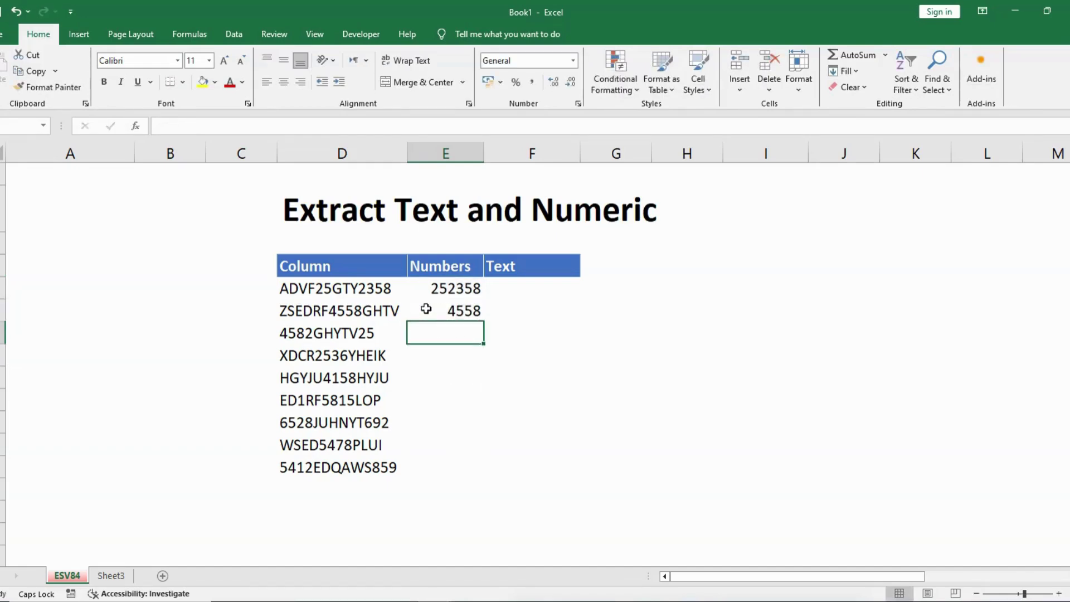
Flash Fill E4:E12 with Ctrl+E and compare the digits, like 458225, against the codes
left_click_drag(442, 285, 446, 471)
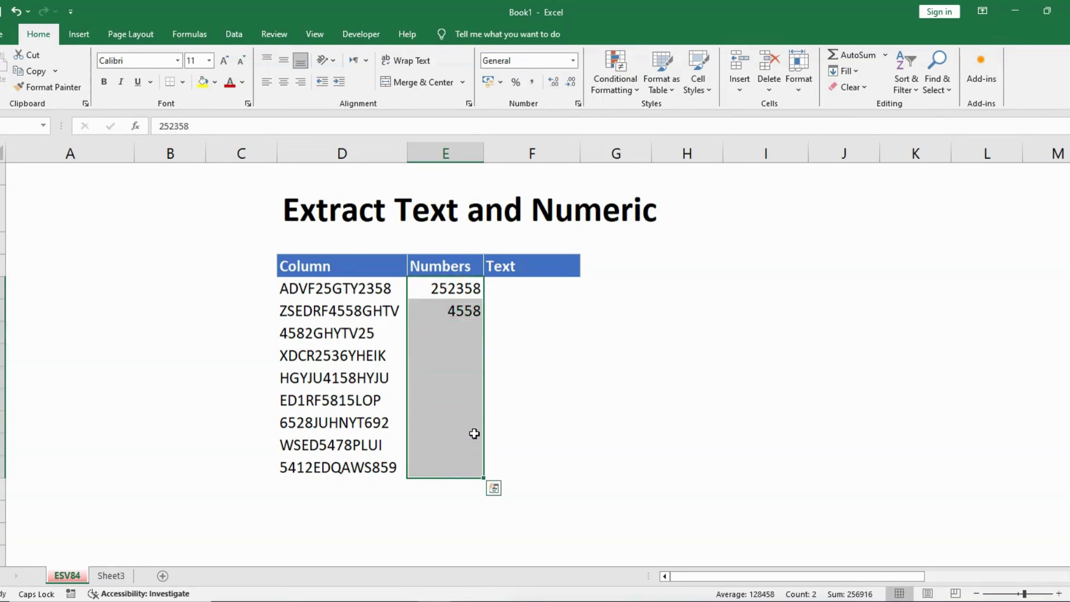
key("ctrl+e")
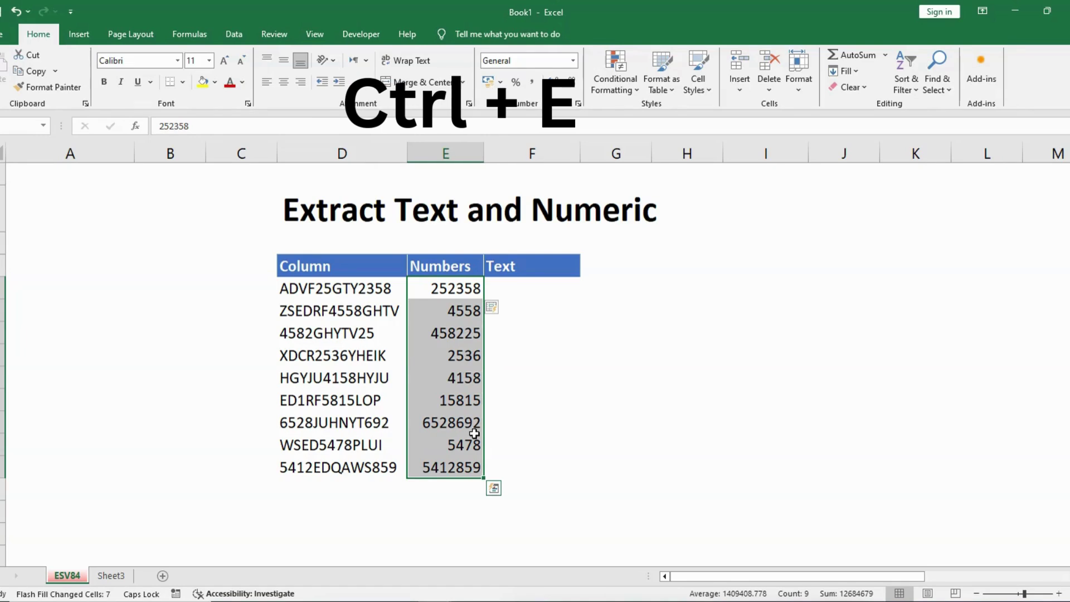
left_click(446, 333)
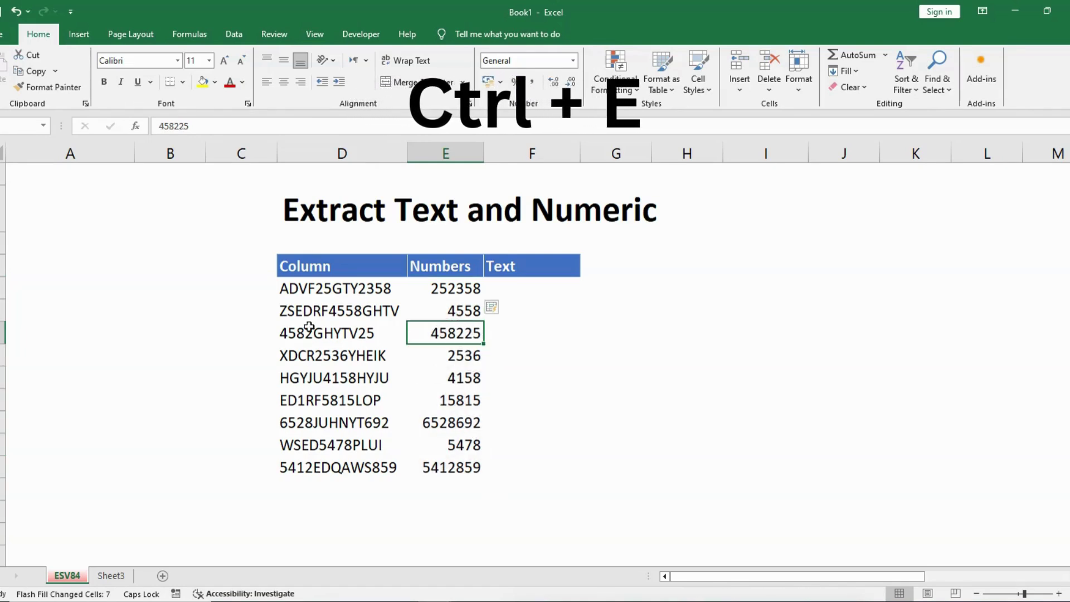
left_click_drag(323, 288, 329, 471)
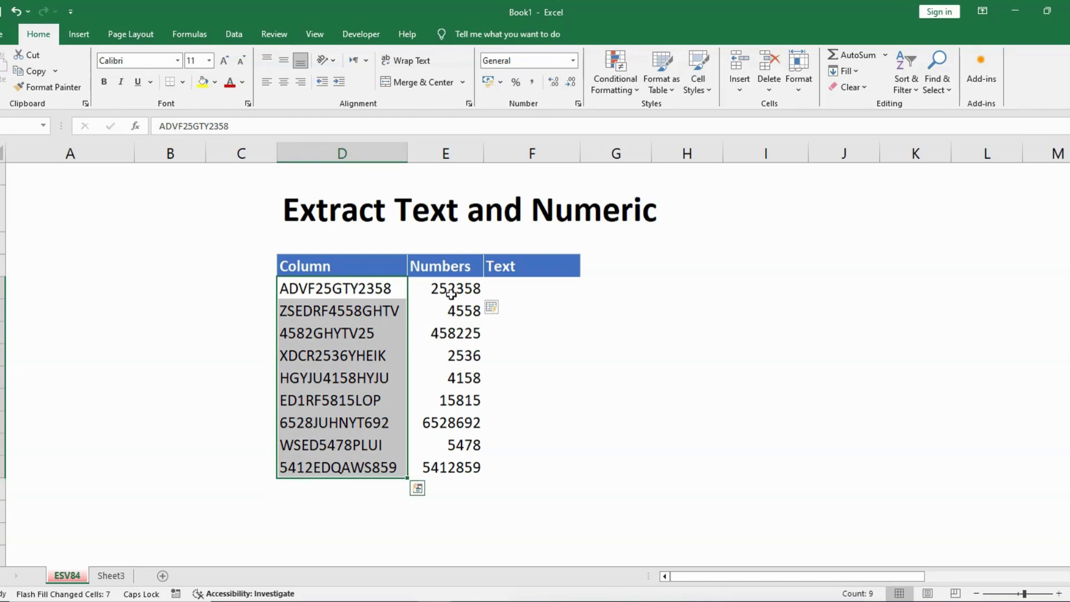
mouse_move(452, 294)
left_mouse_down()
mouse_move(452, 306)
mouse_move(440, 290)
left_mouse_up()
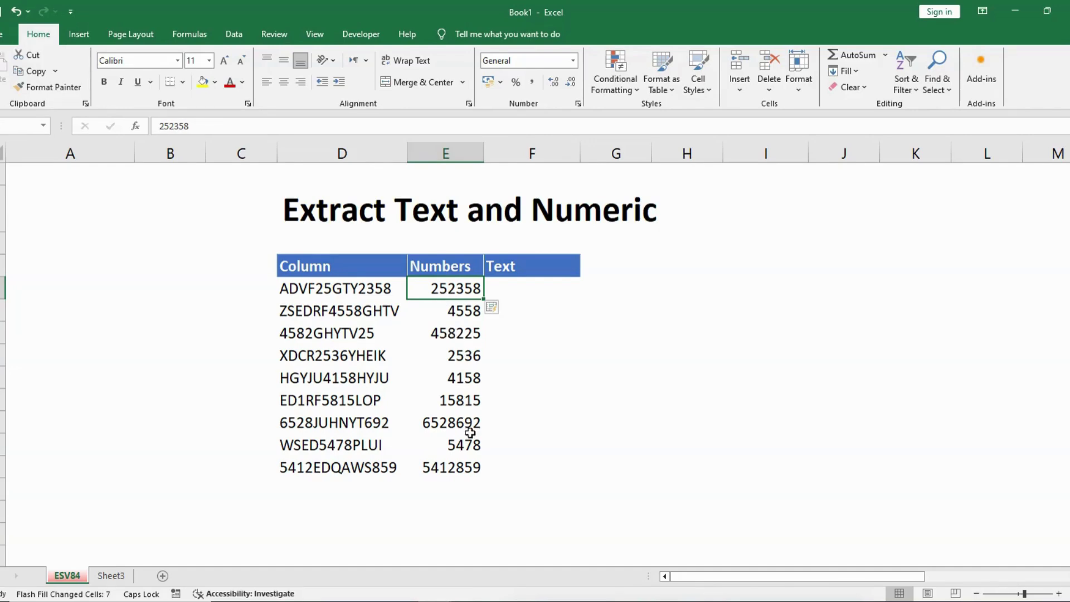
left_click(505, 285)
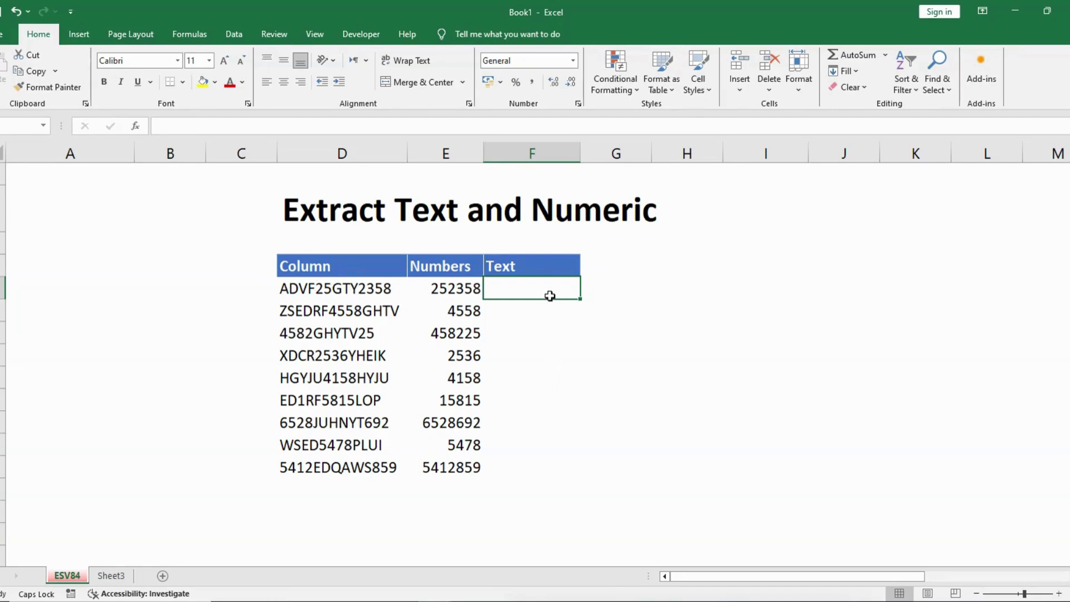
Enter ADVFGTY and ZSEDRFGHTV in F4:F5 and Flash Fill F4:F12 with Ctrl+E
type("AD")
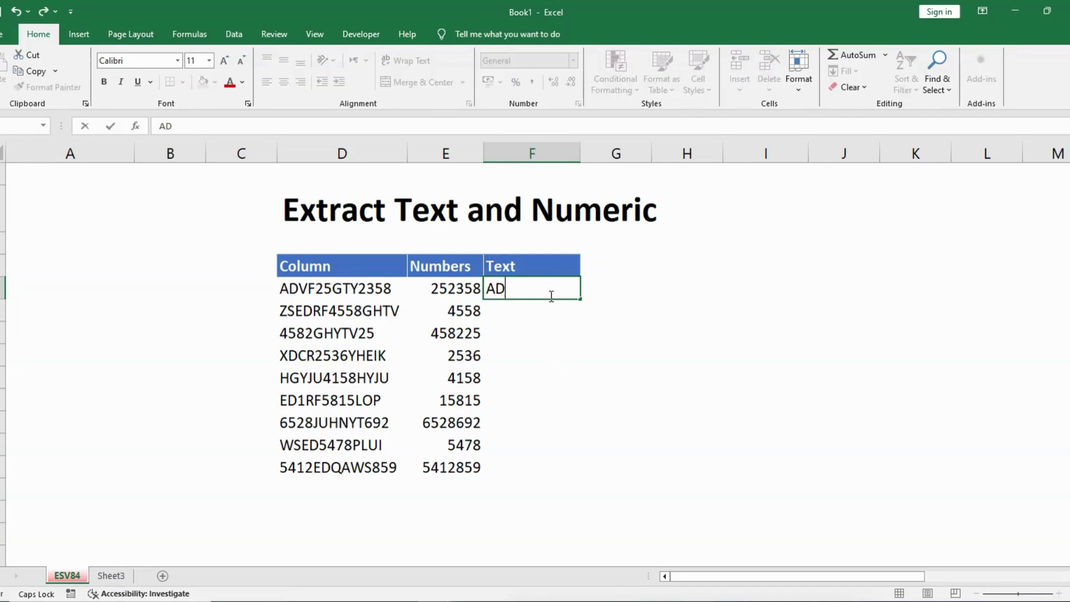
type("VFGTY")
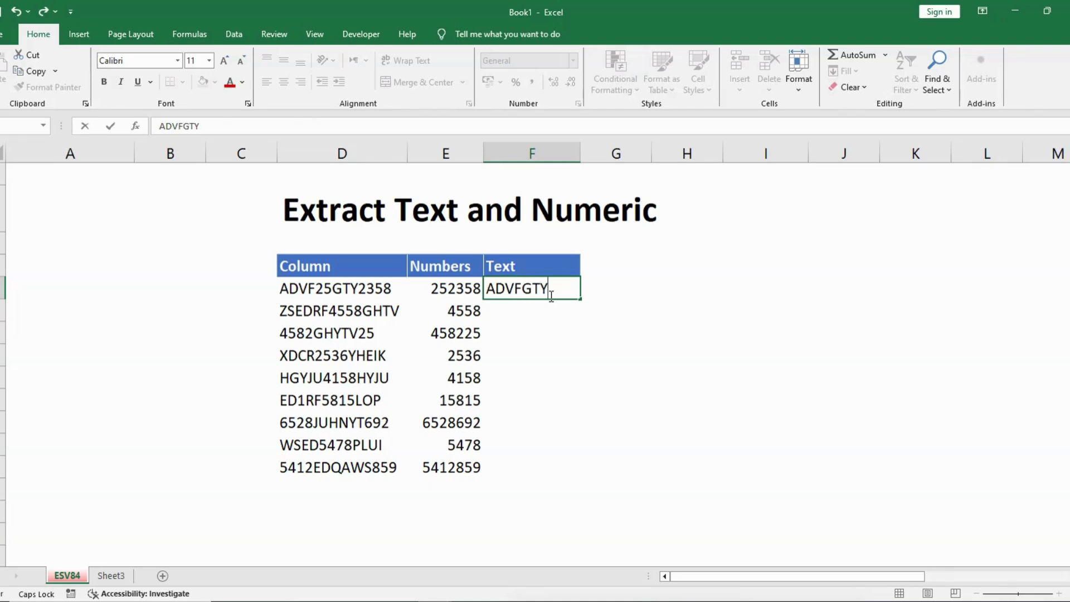
key("Return")
type("ZSE")
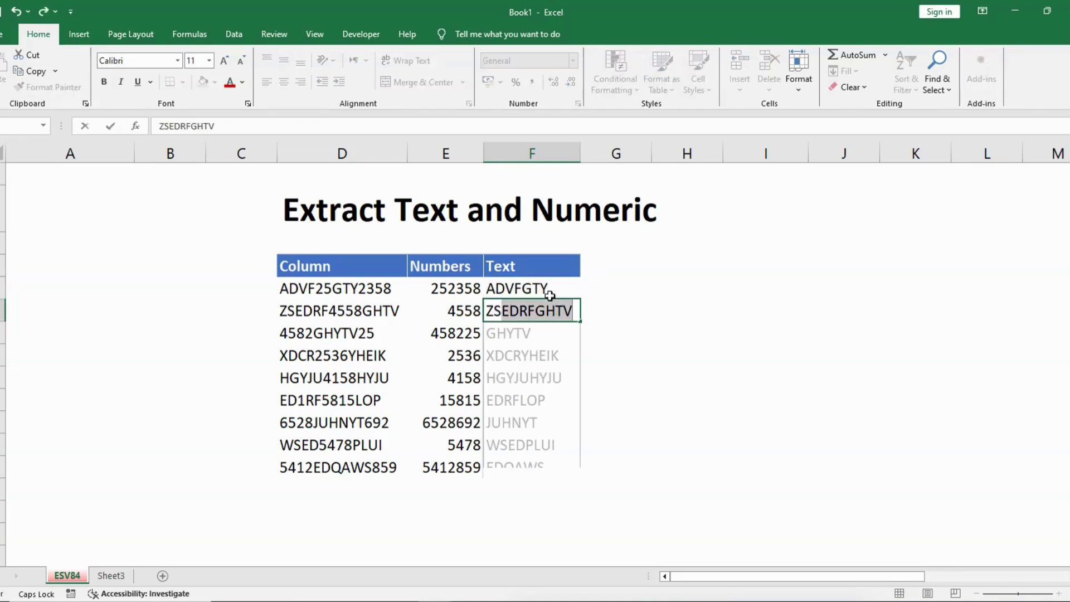
type("D")
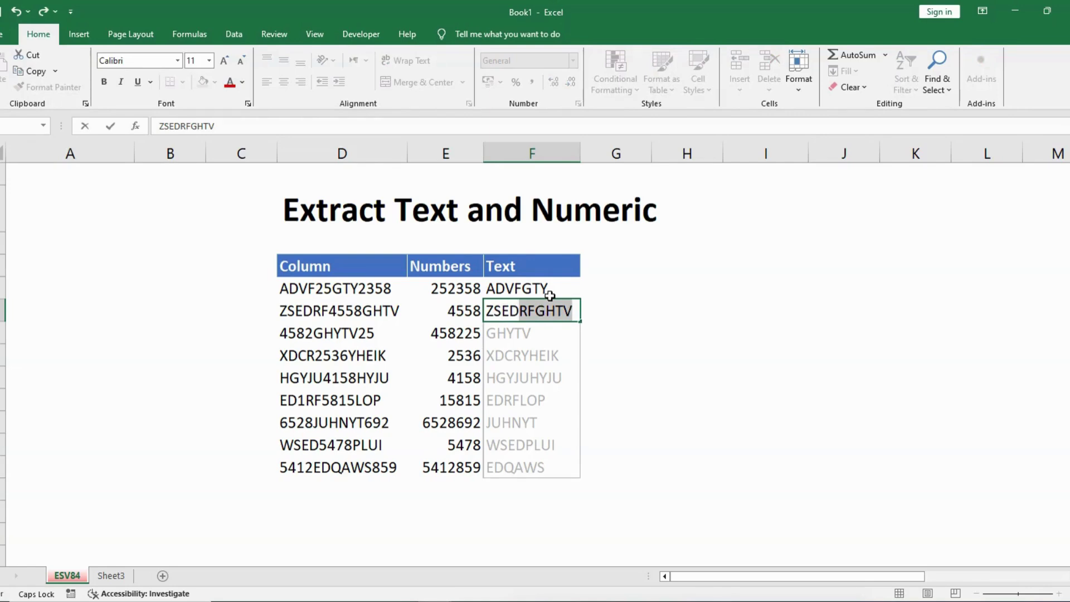
type("RFGHTV")
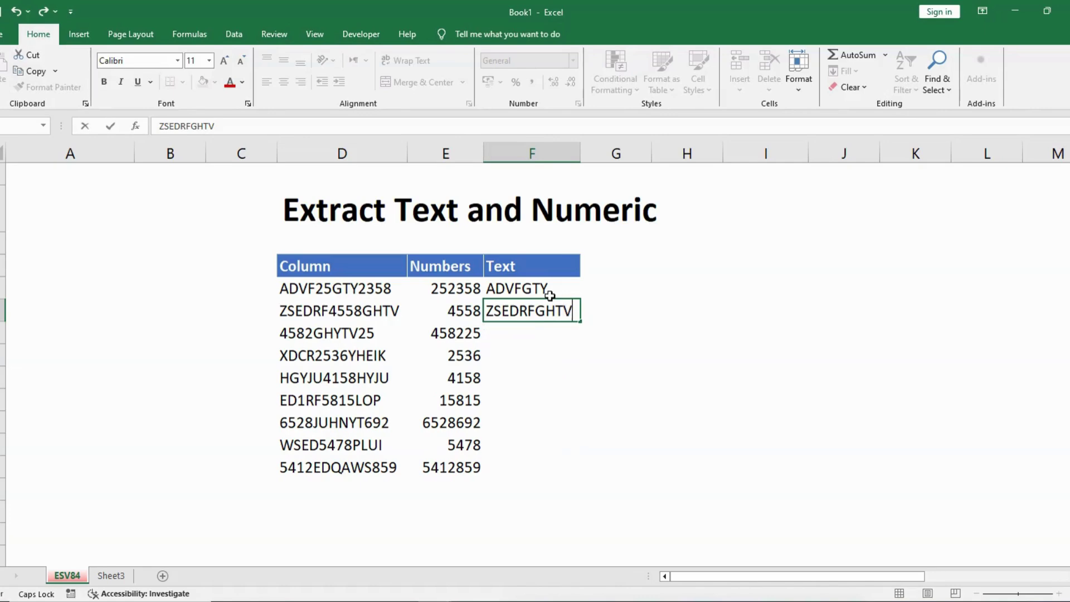
key("Return")
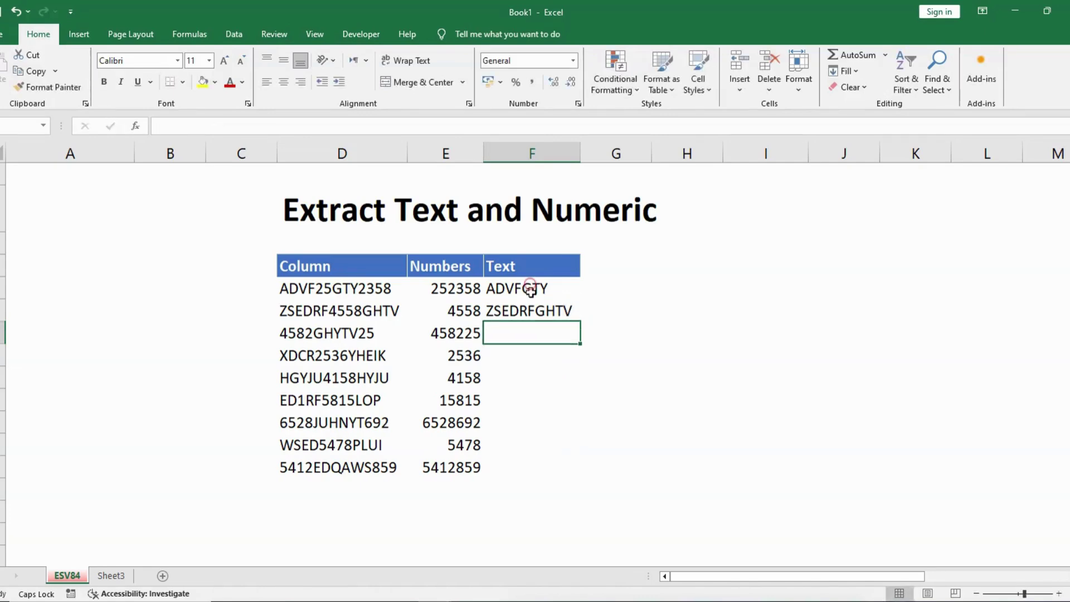
left_click_drag(530, 288, 523, 462)
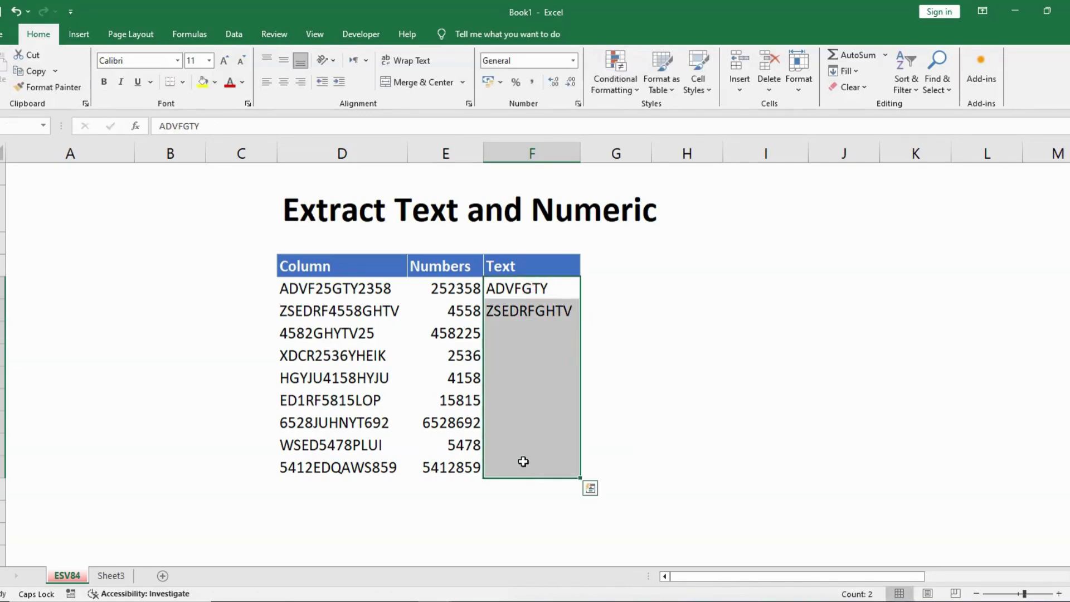
key("ctrl+e")
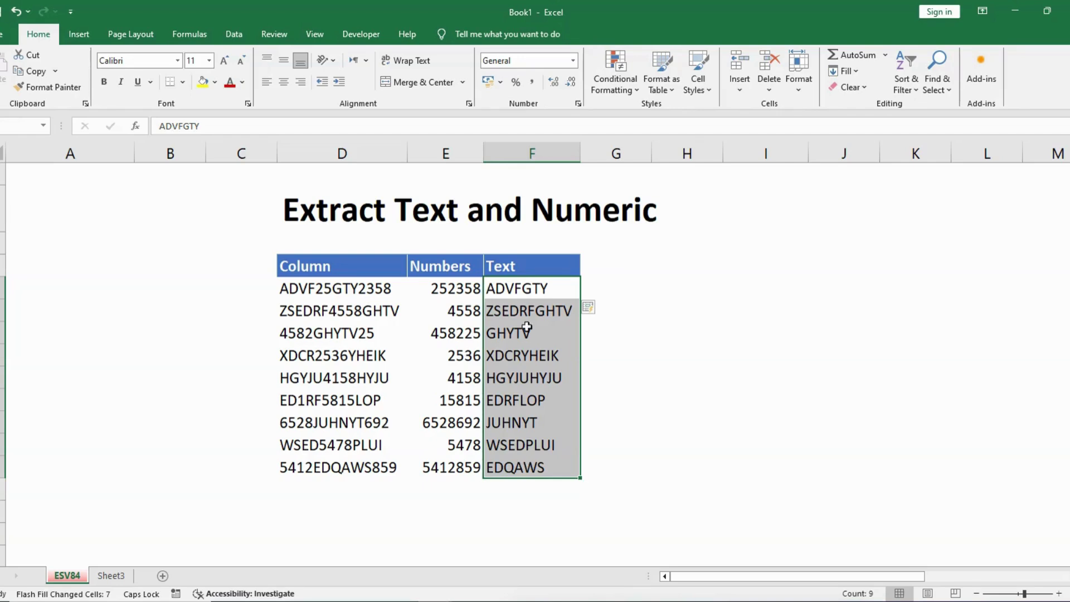
Check the filled letter values, such as GHYTV, against the original codes
left_click(537, 313)
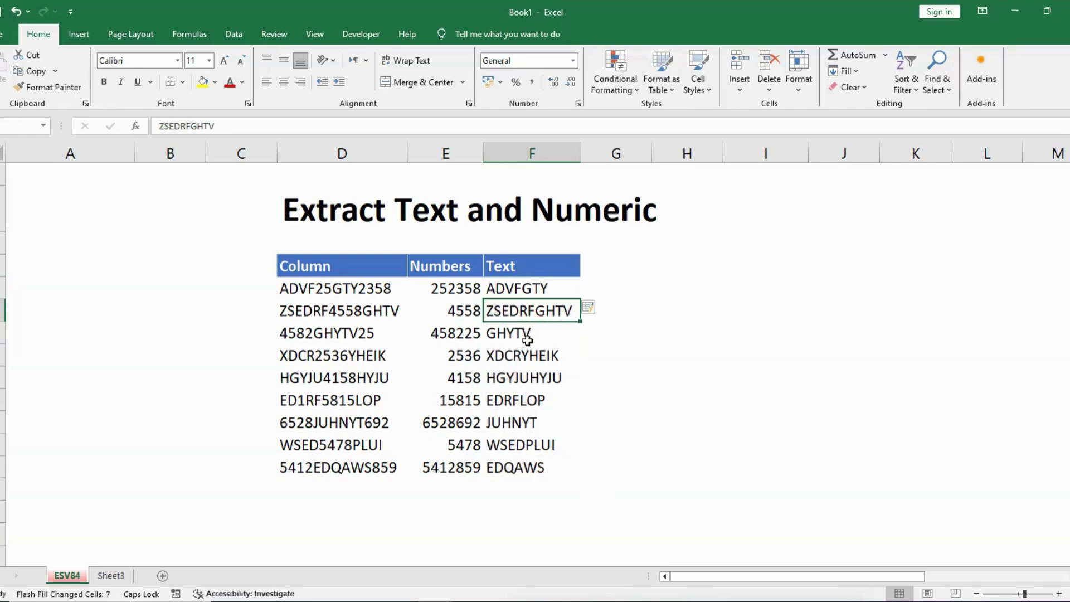
left_click_drag(327, 288, 327, 480)
left_click_drag(521, 288, 546, 288)
left_click(545, 292)
left_click(546, 288)
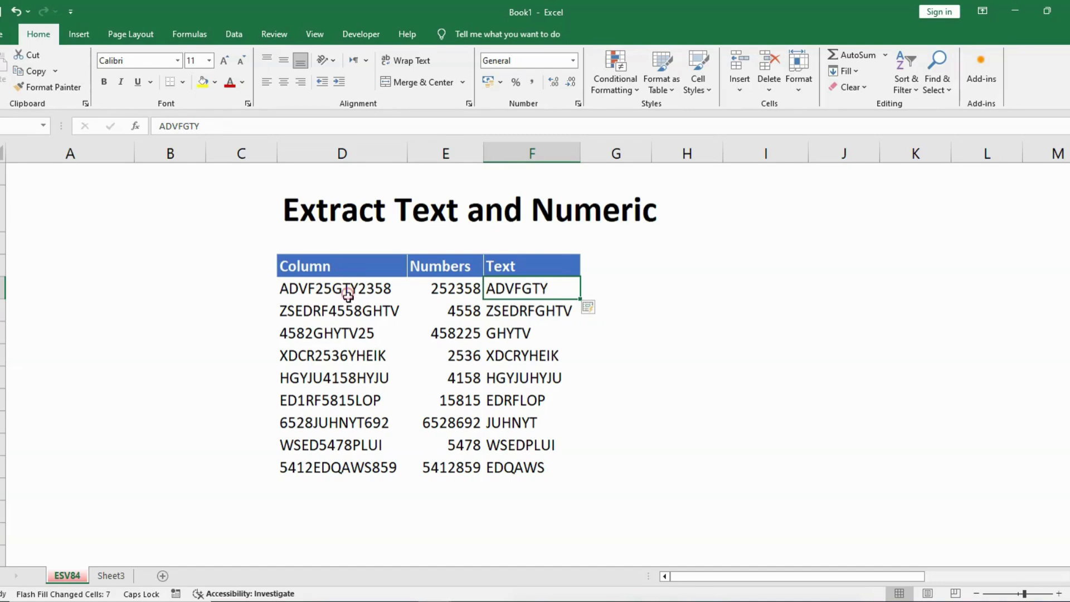
left_click_drag(342, 289, 357, 446)
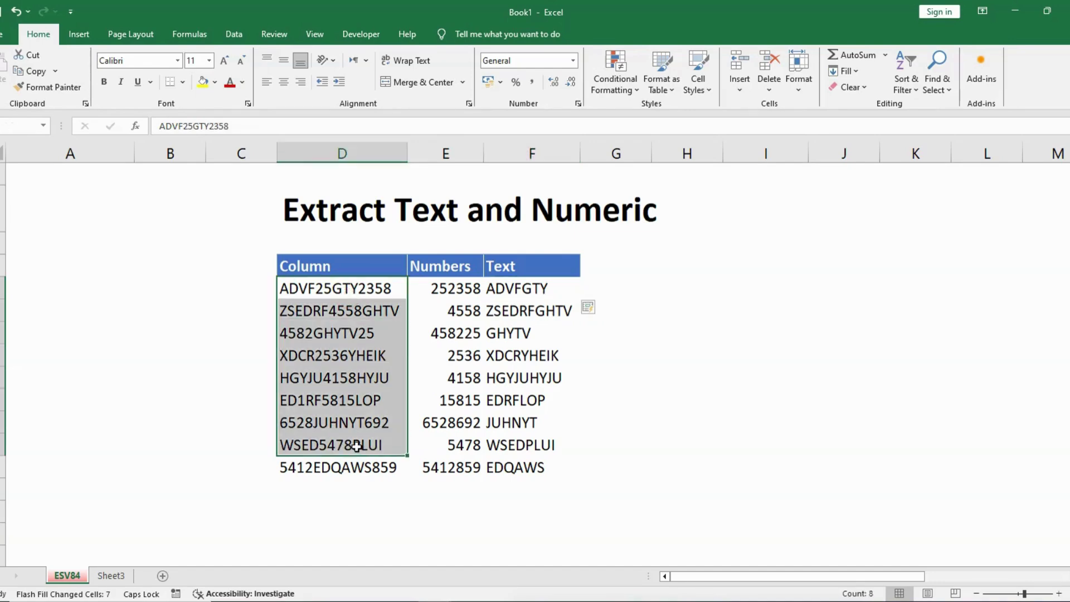
left_click(540, 329)
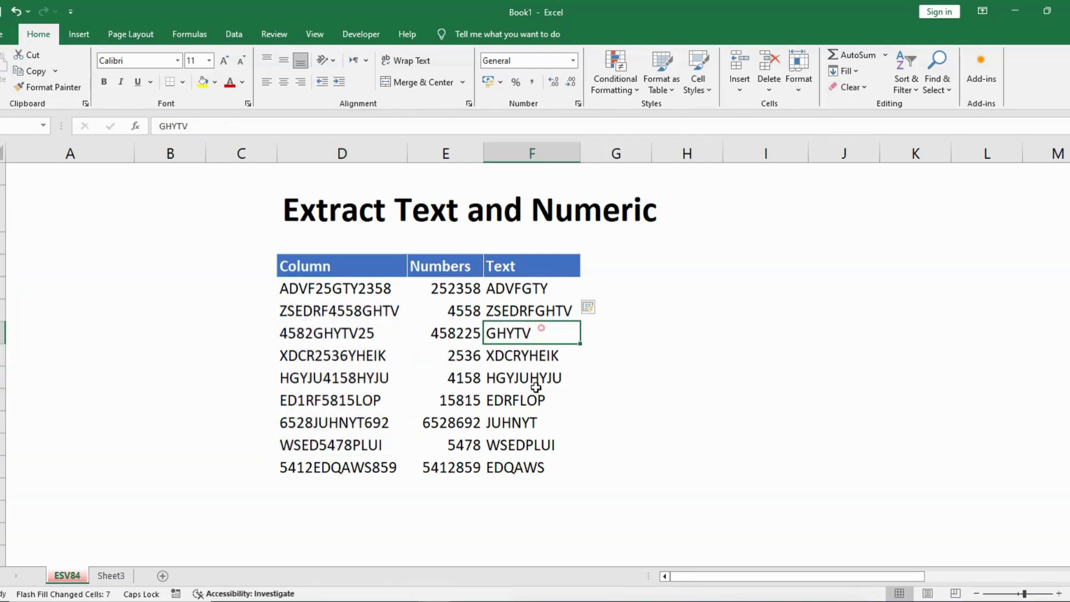